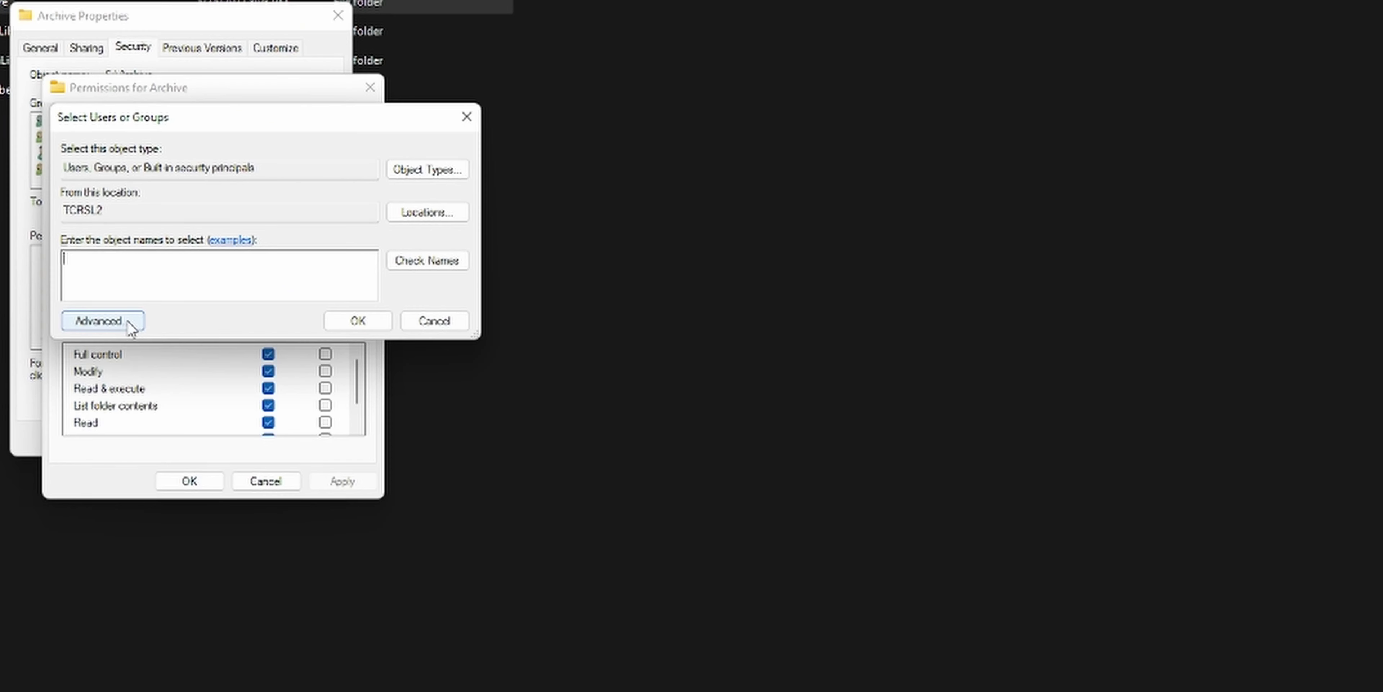
# Step: Use Advanced > Find Now to list all users and groups, then select Everyone
pyautogui.click(127, 320)
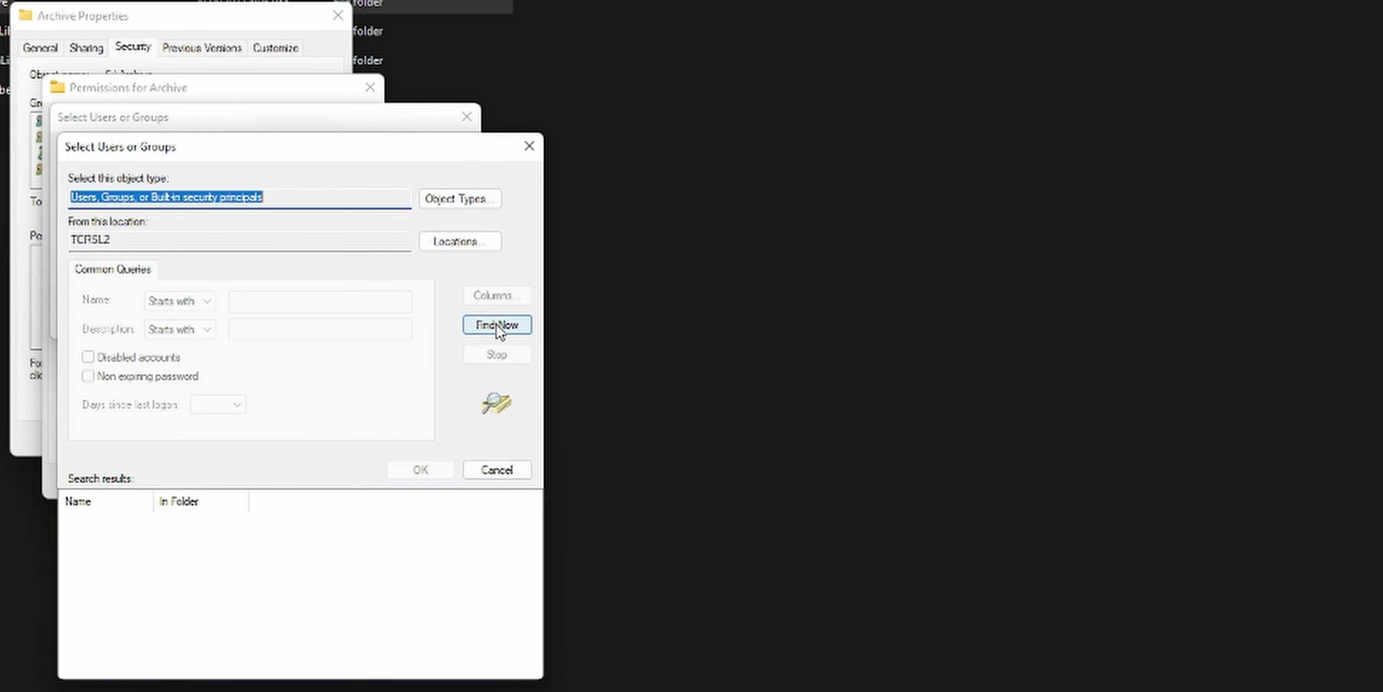
pyautogui.click(496, 324)
pyautogui.scroll(-1, 169, 570)
pyautogui.scroll(-3, 170, 570)
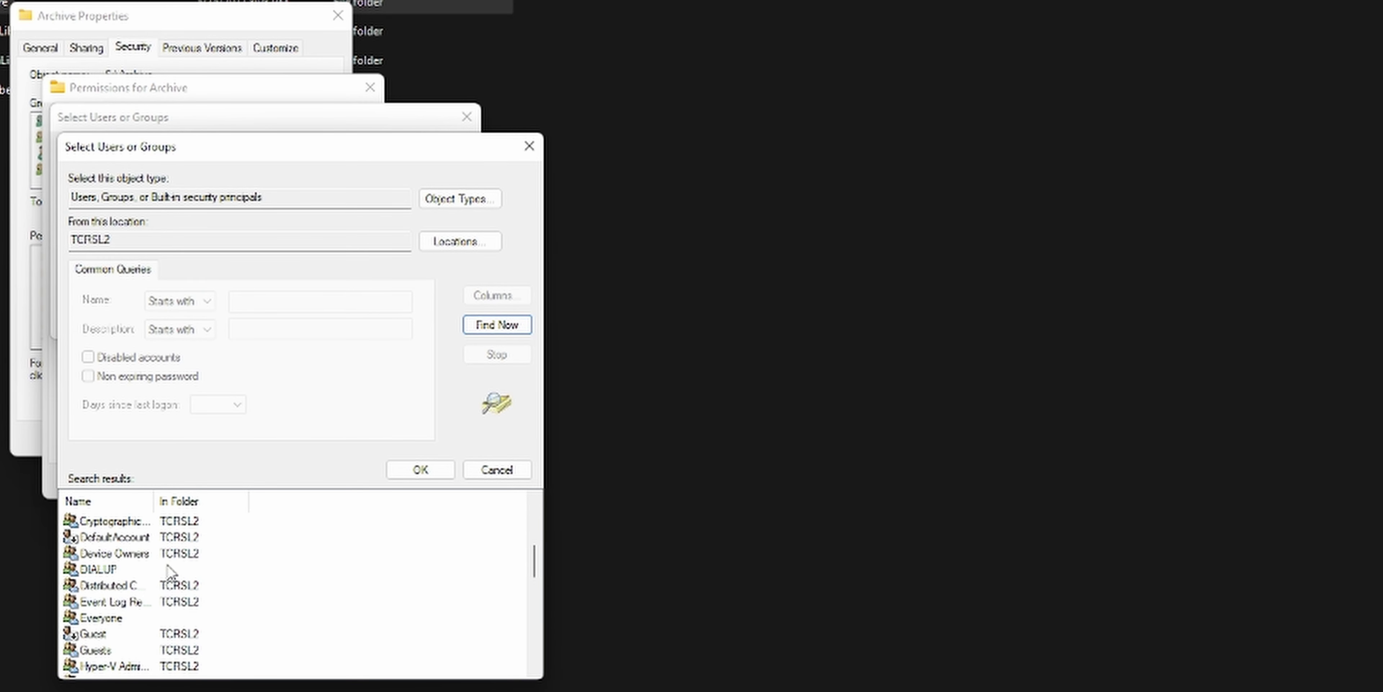
pyautogui.click(140, 617)
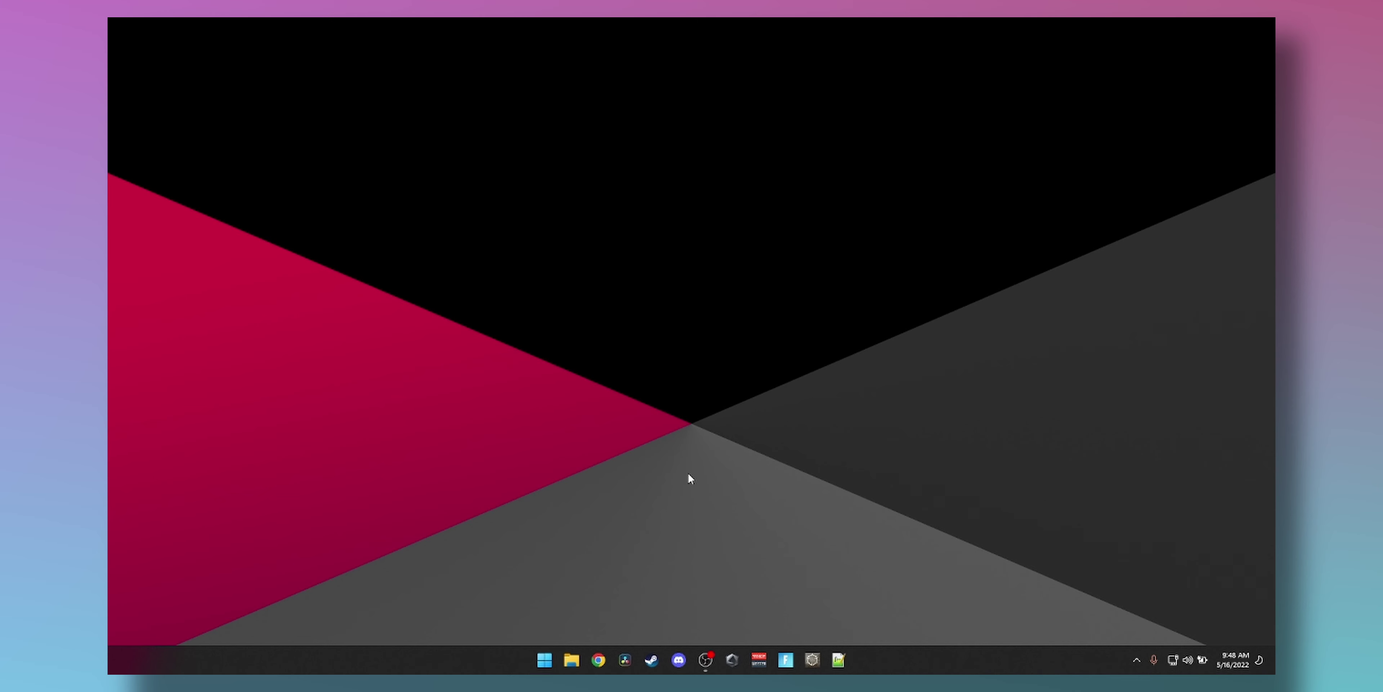
pyautogui.rightClick(542, 662)
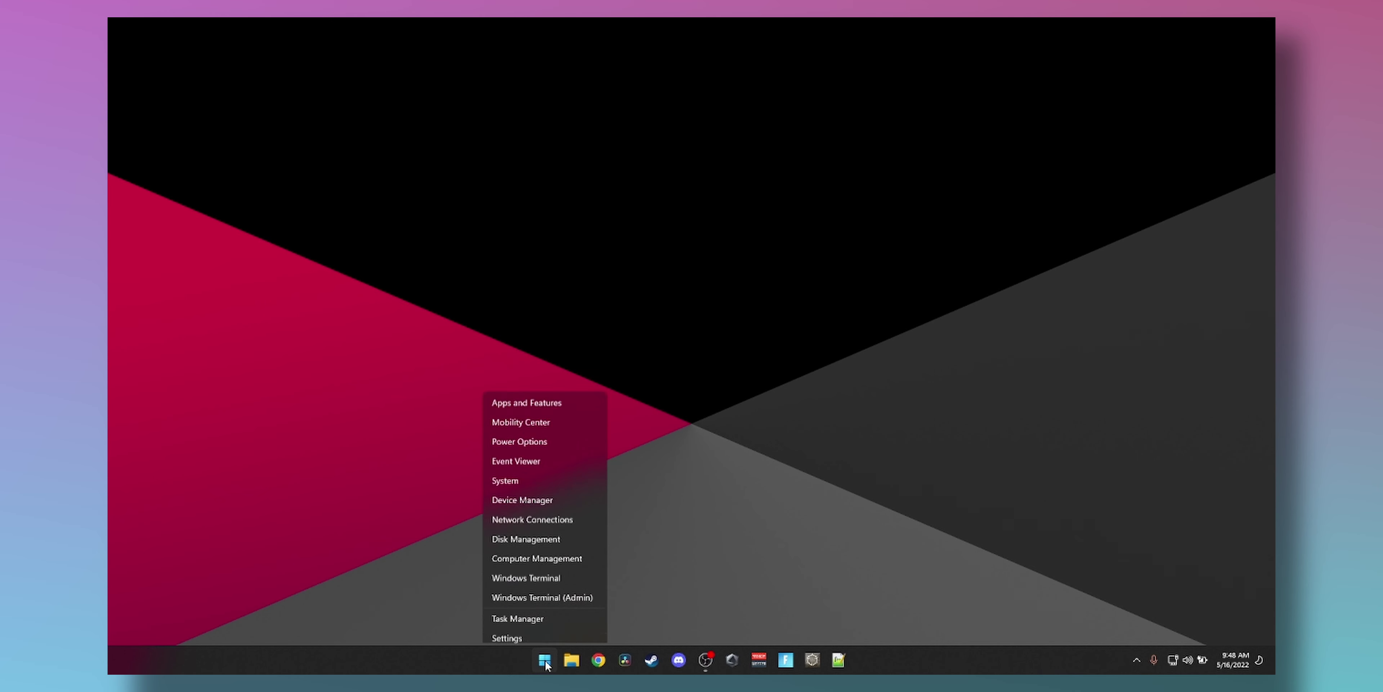
pyautogui.click(529, 374)
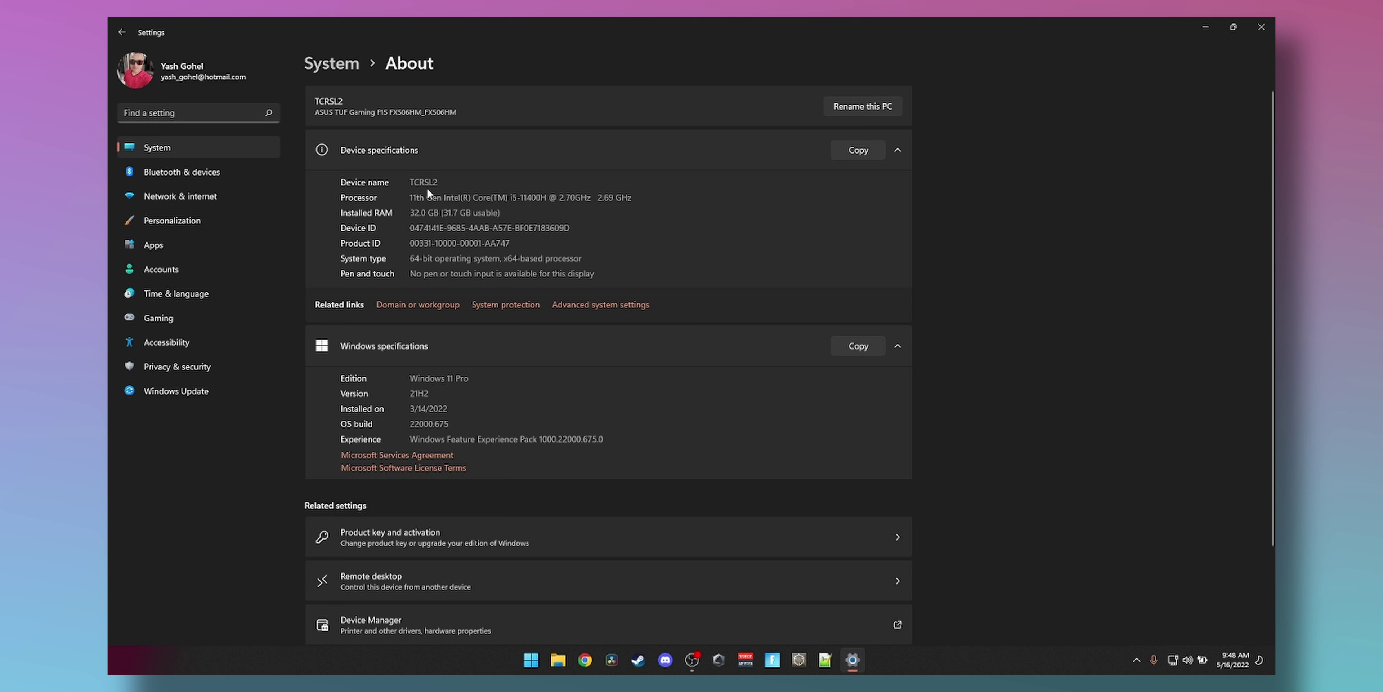
pyautogui.click(853, 109)
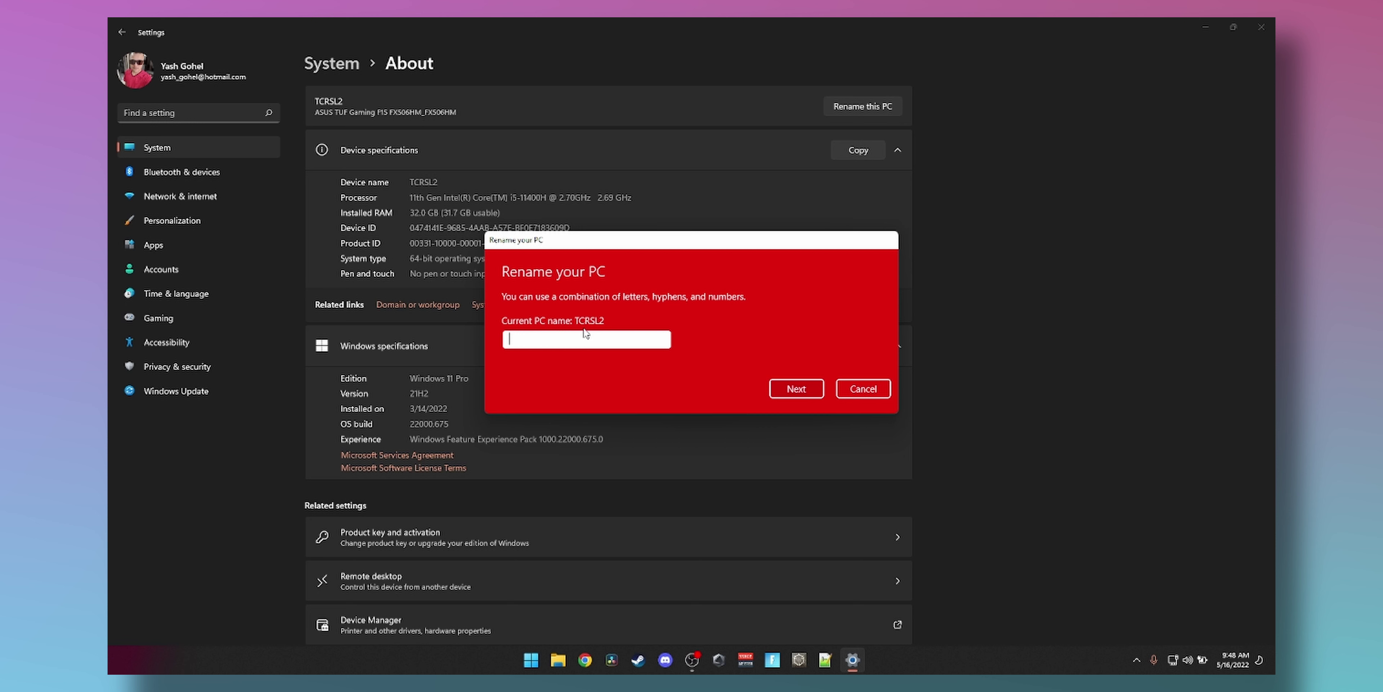
pyautogui.click(857, 393)
pyautogui.click(1262, 28)
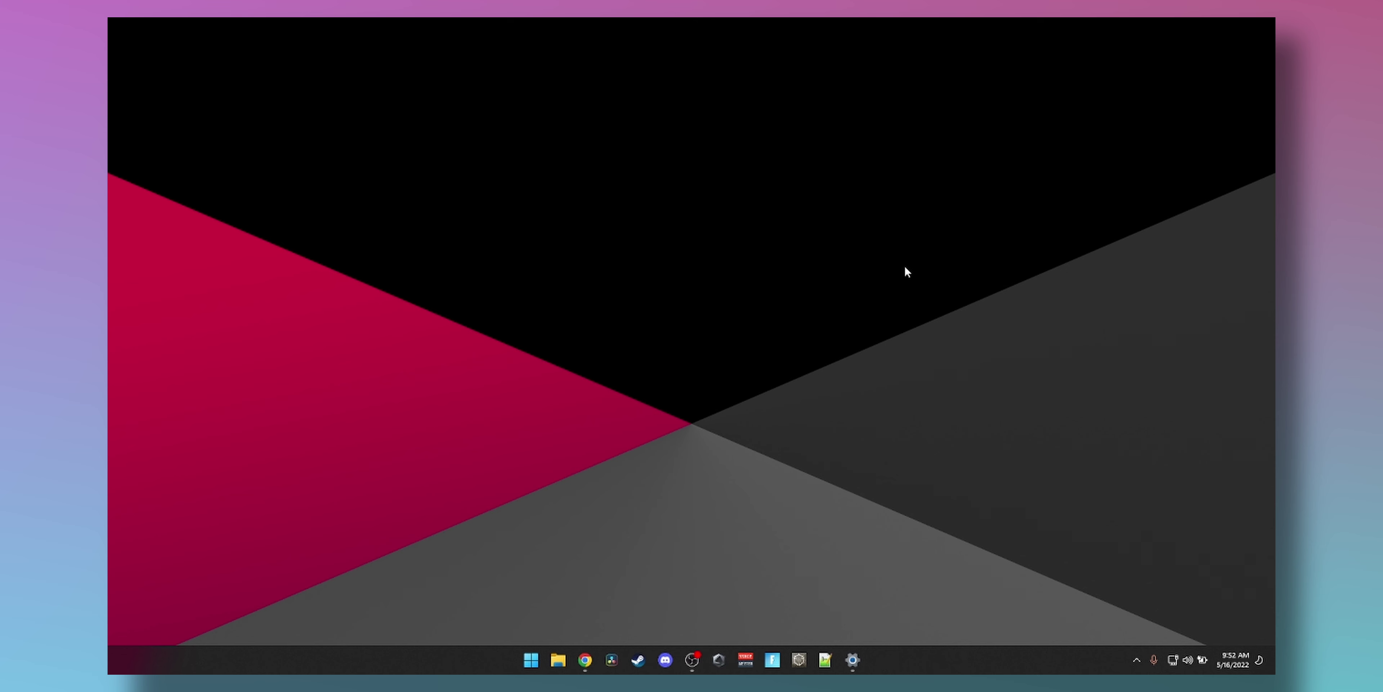
# Step: Launch Control Panel from the Run box and go to Network and Internet > Network and Sharing Center
pyautogui.press('super+r')
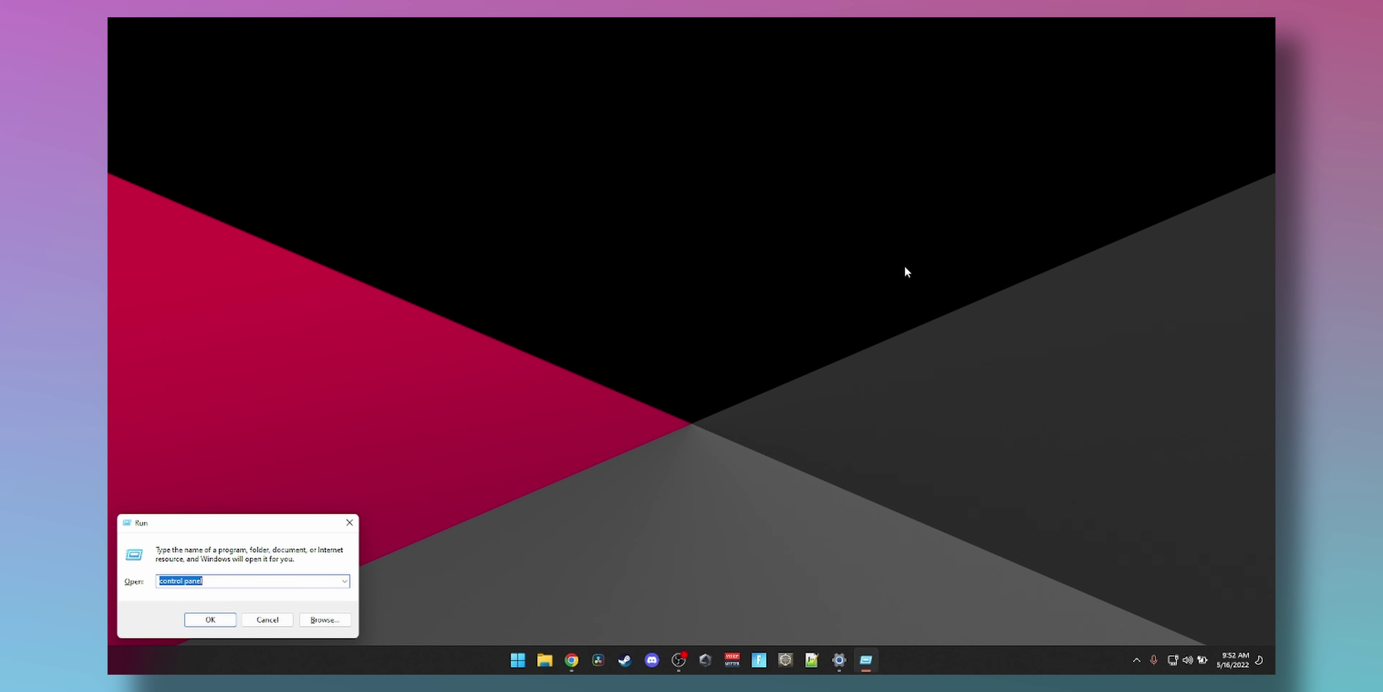
pyautogui.write('cont')
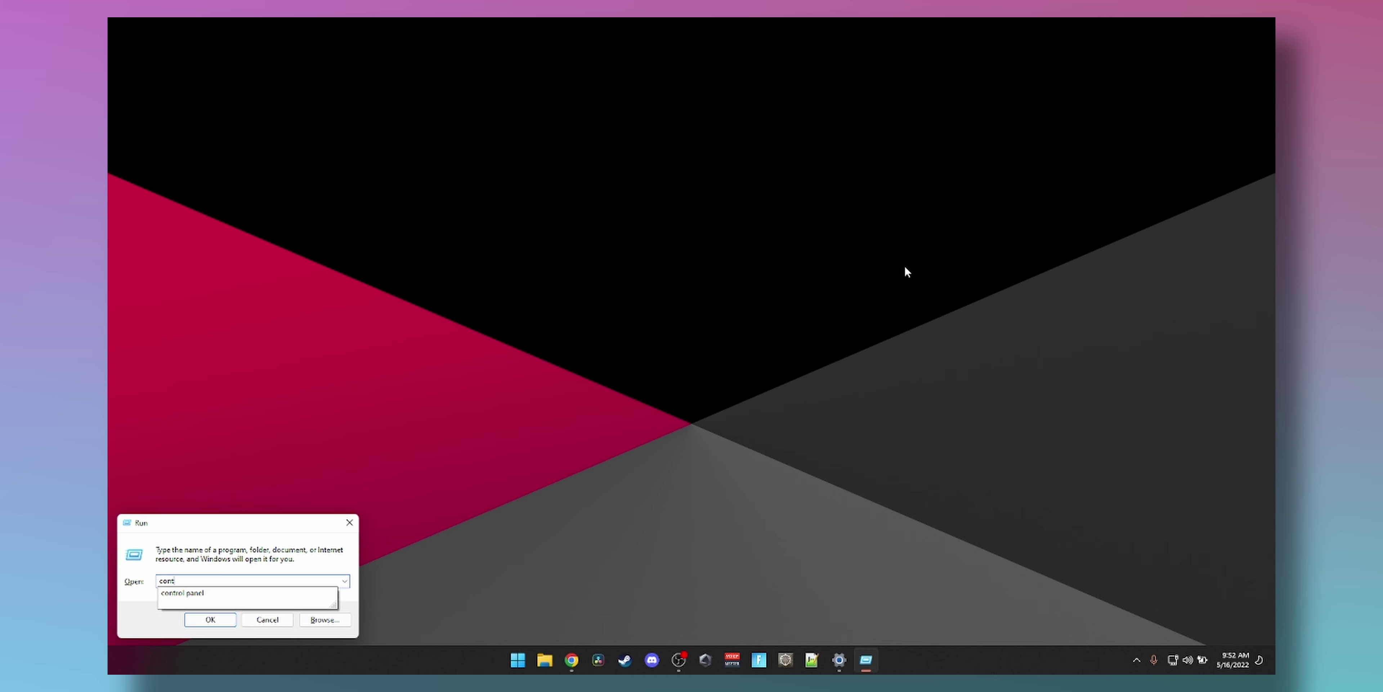
pyautogui.write('rol panel')
pyautogui.press('Return')
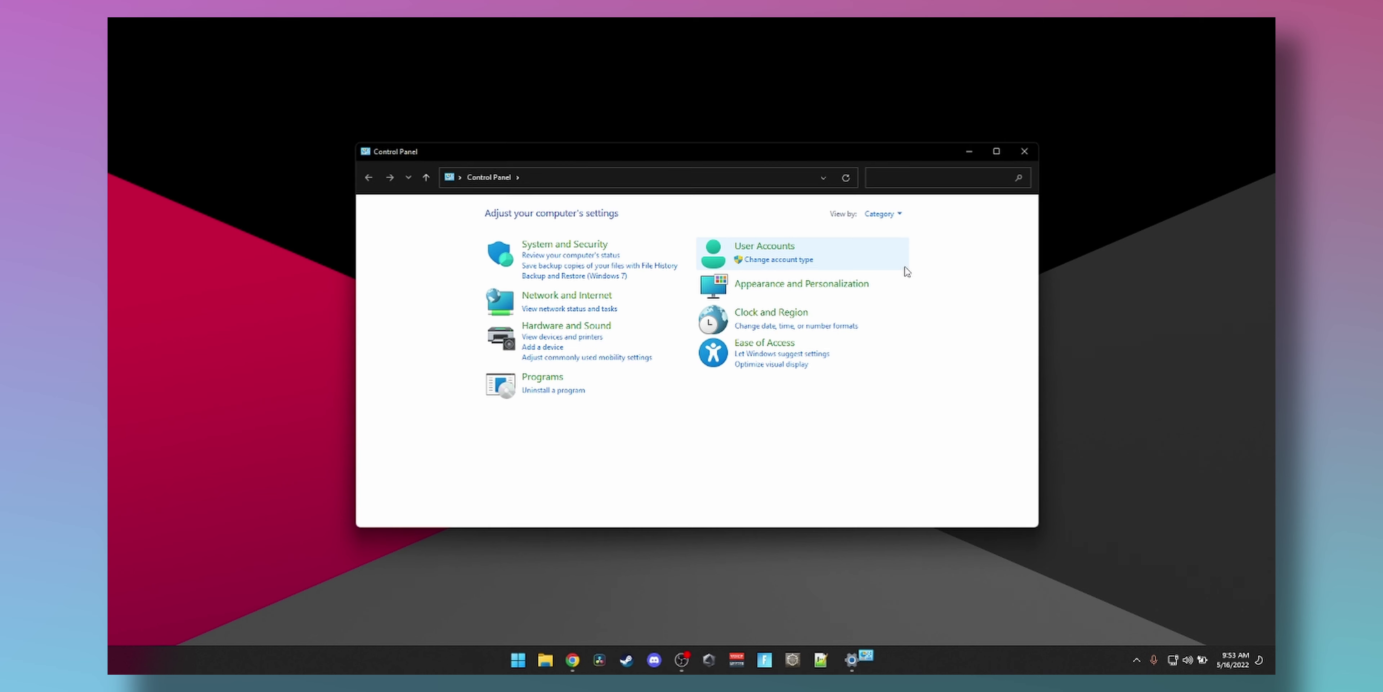
pyautogui.click(592, 302)
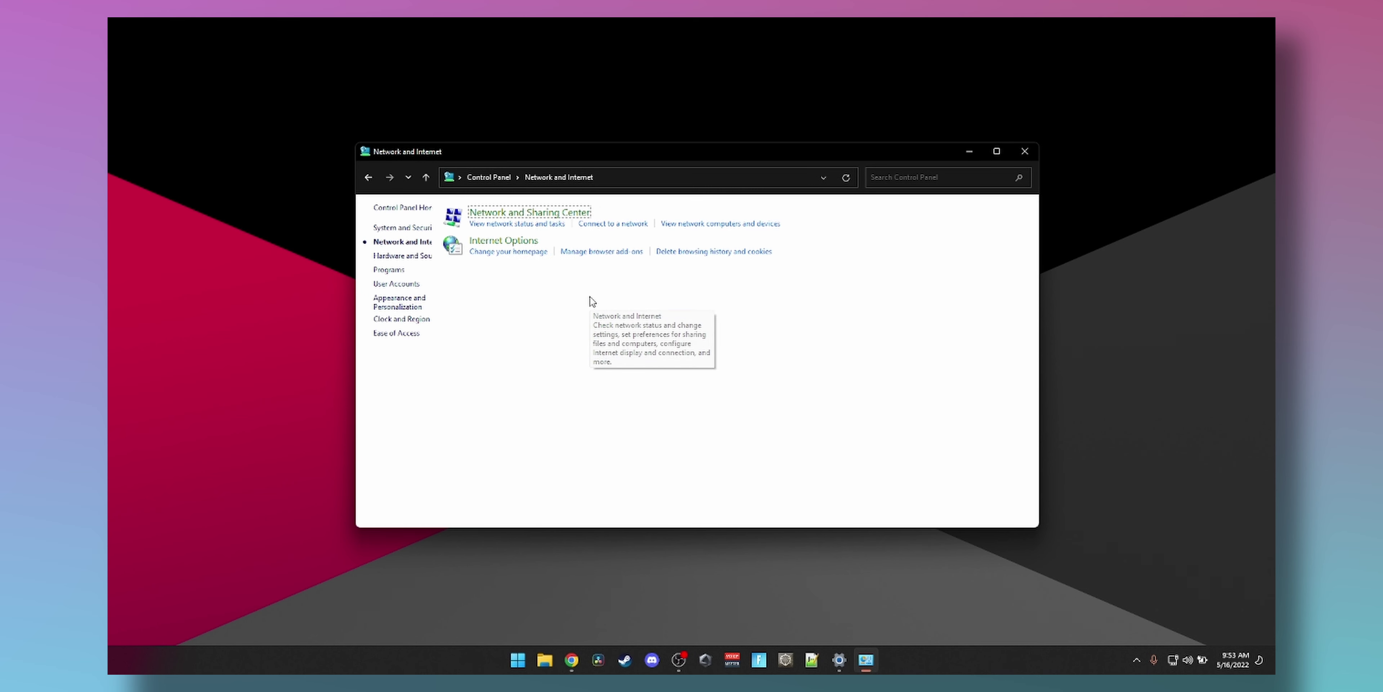
pyautogui.click(575, 213)
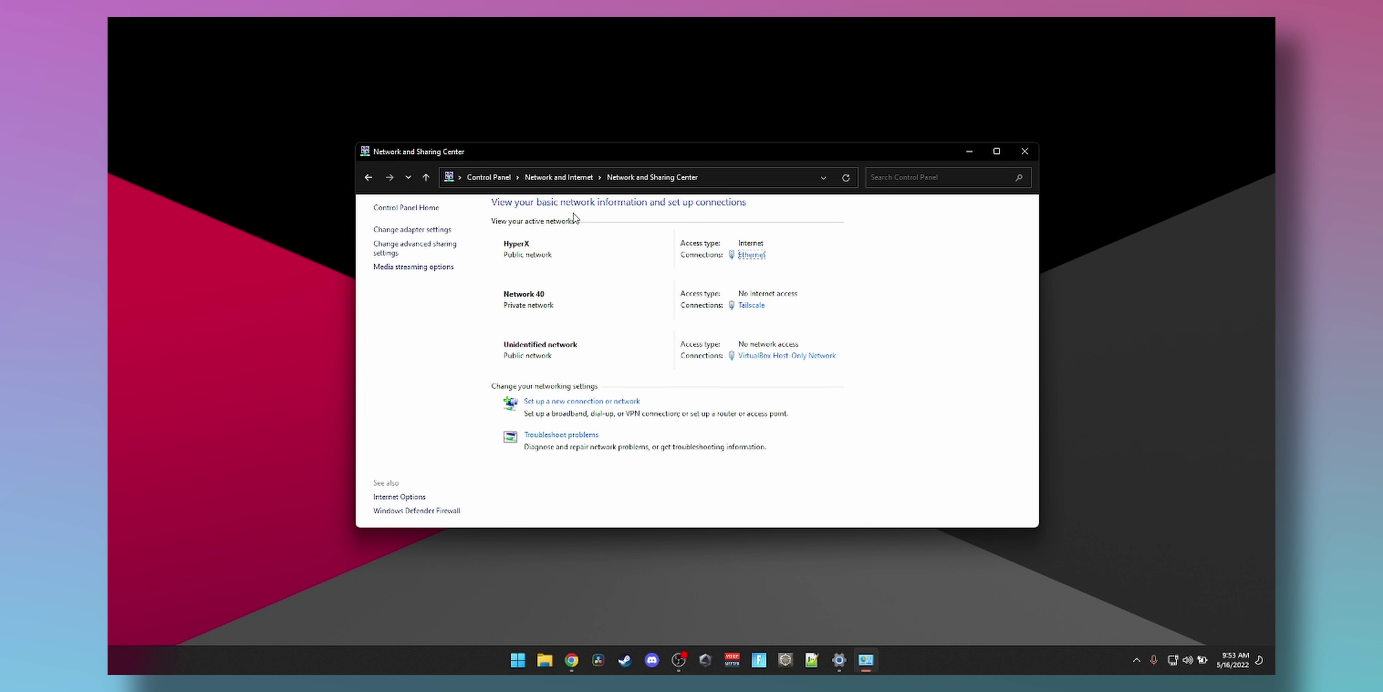
# Step: Open Advanced sharing settings maximized and turn off password protected sharing
pyautogui.click(436, 248)
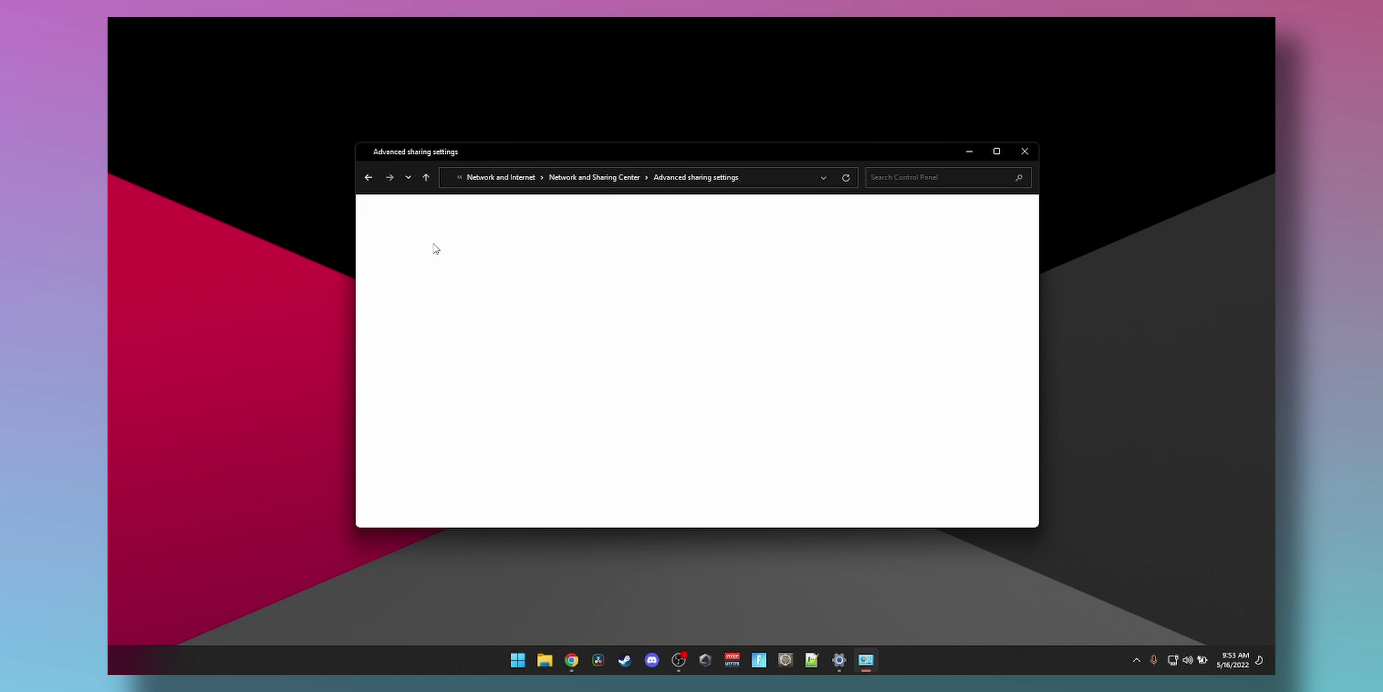
pyautogui.click(996, 151)
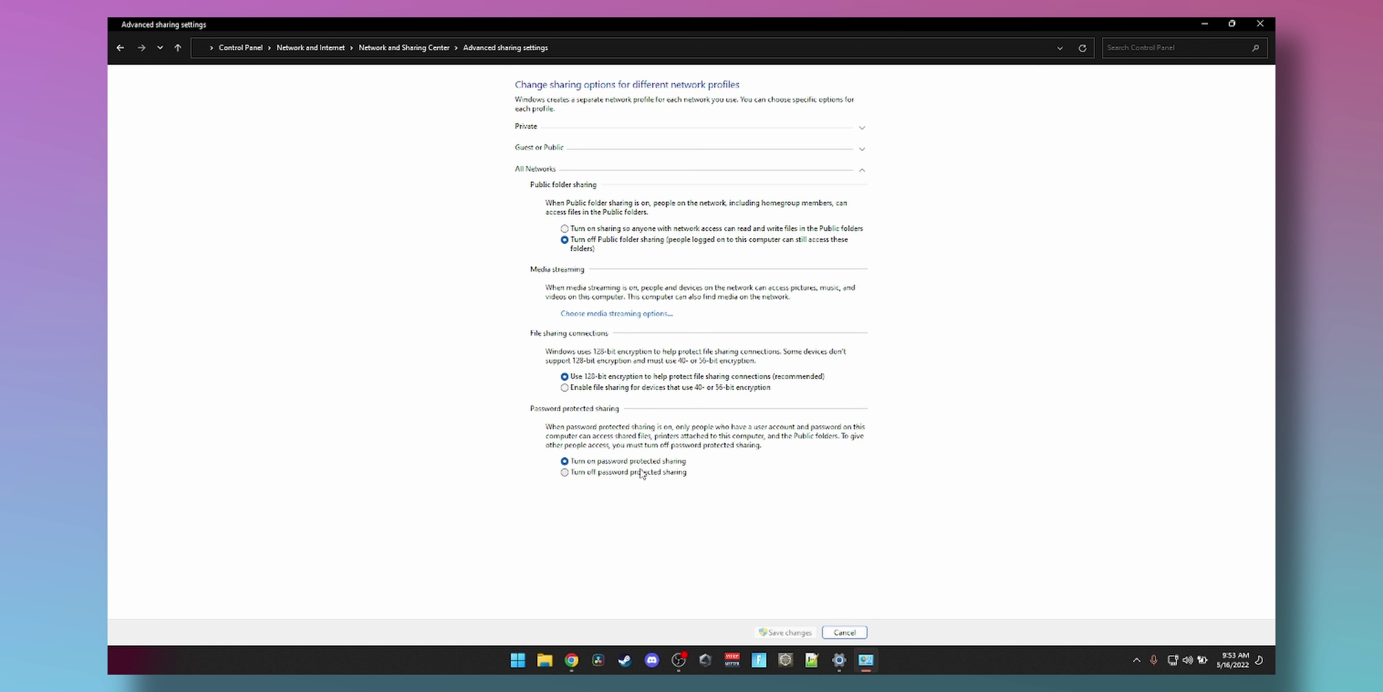
pyautogui.click(569, 477)
# Step: Review the Private, Guest or Public and All Networks profiles, turning password protected sharing back on
pyautogui.click(559, 129)
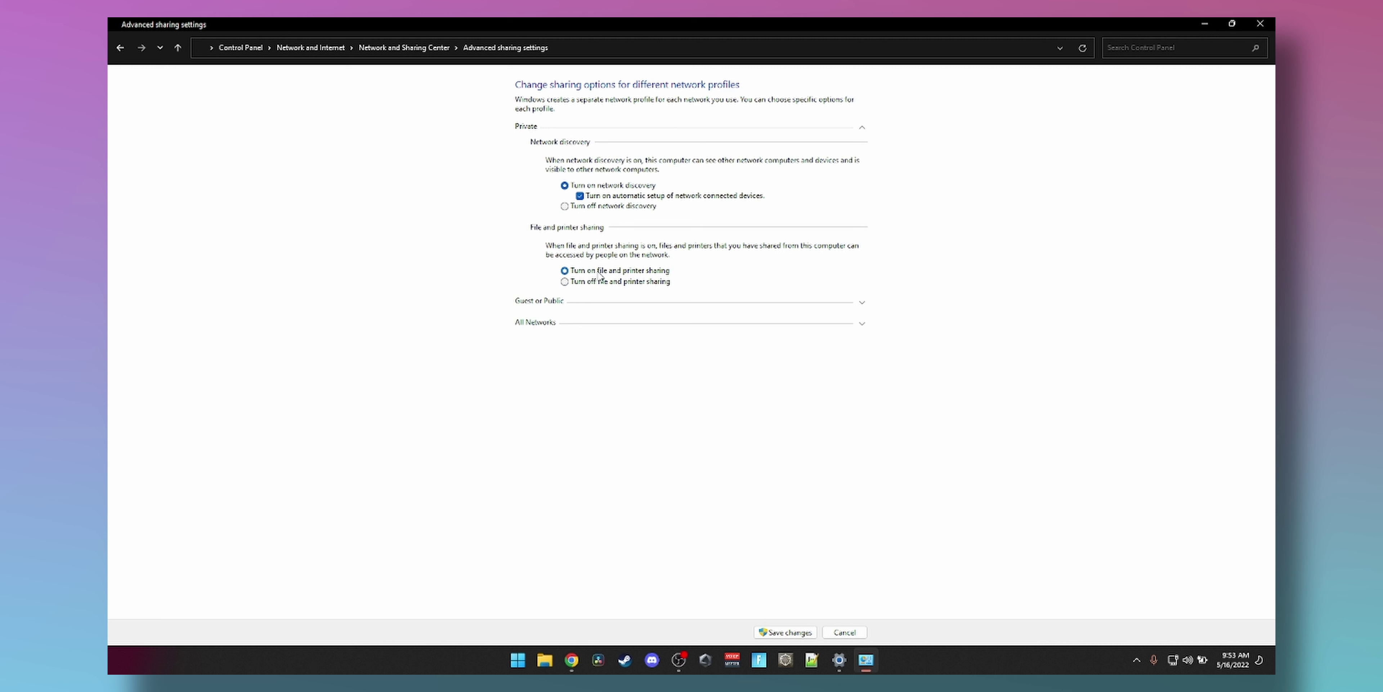
pyautogui.click(568, 304)
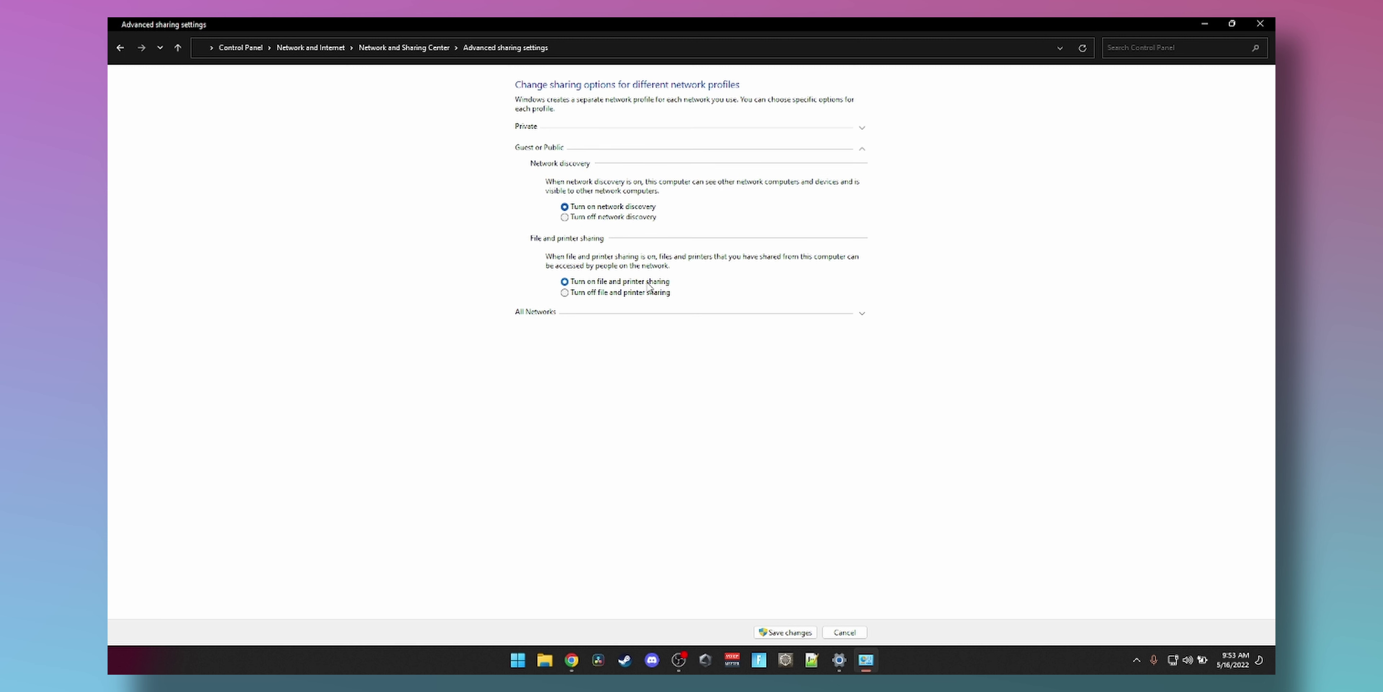
pyautogui.click(570, 130)
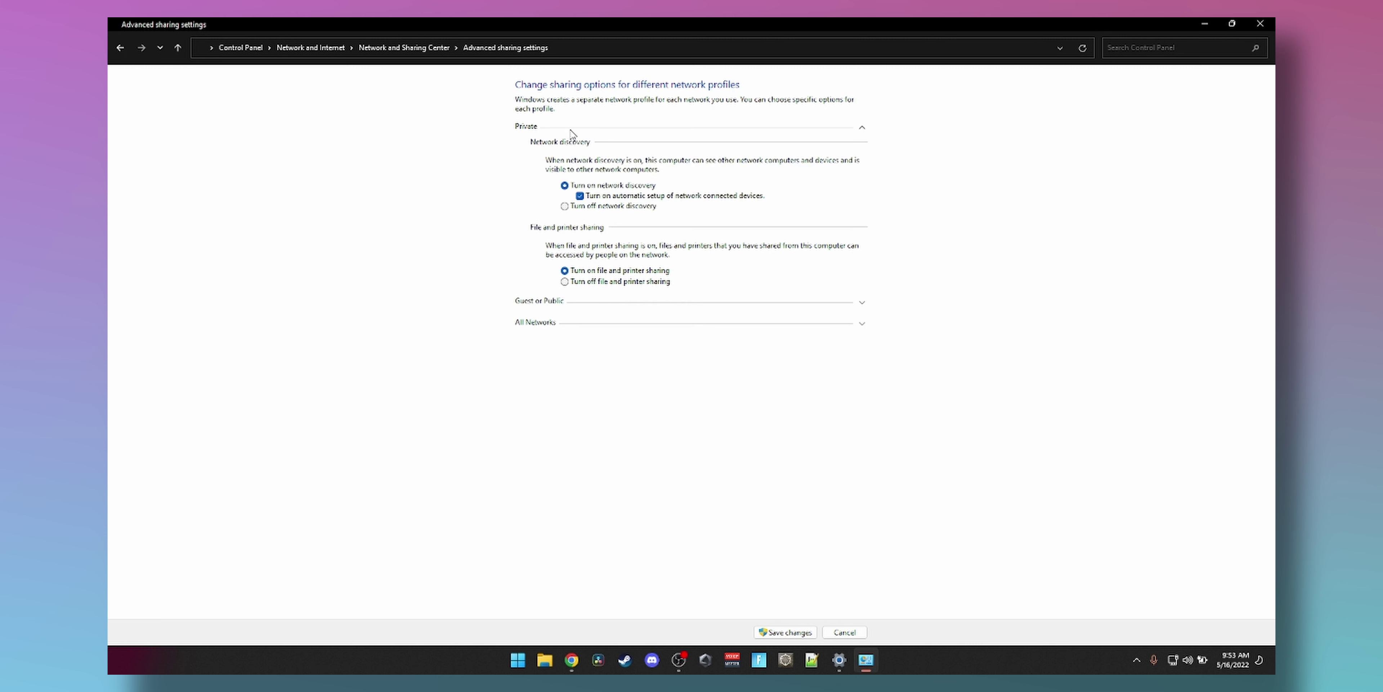
pyautogui.click(545, 324)
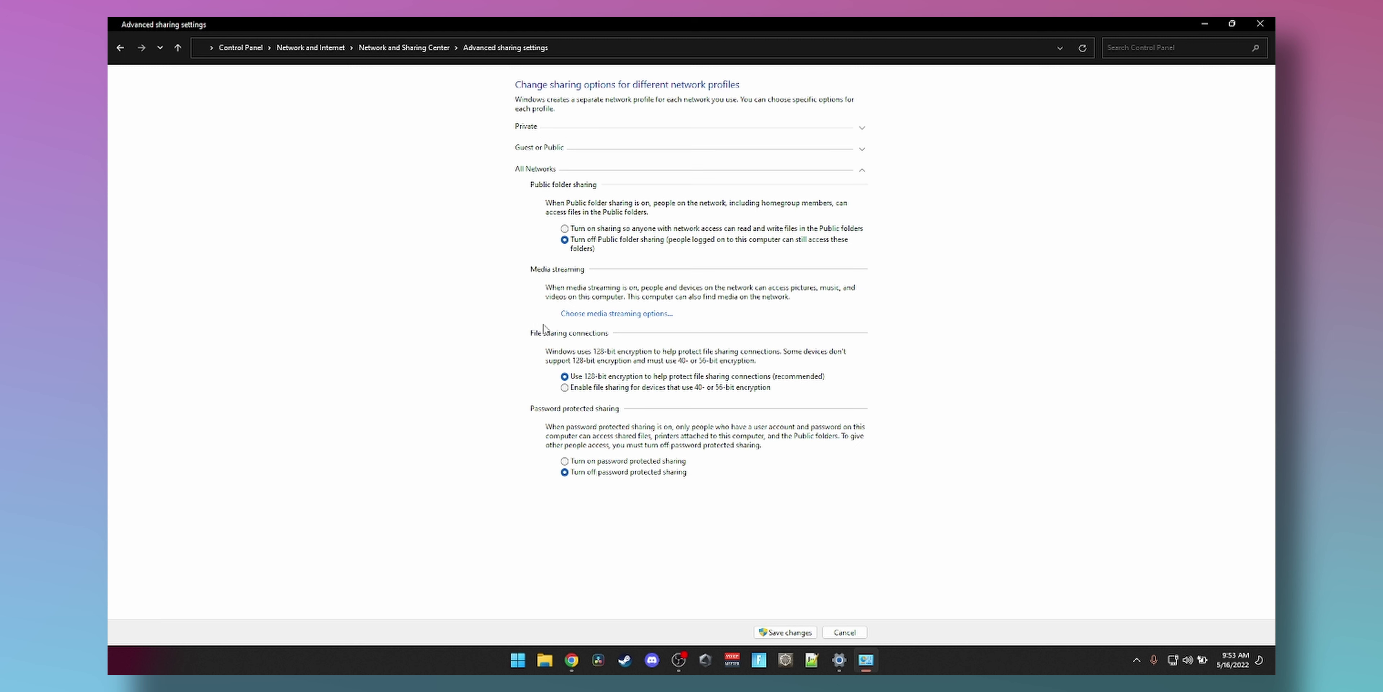
pyautogui.click(610, 461)
# Step: Save the sharing settings, close Control Panel, and open the Samsung NVMe (S:) drive
pyautogui.click(784, 632)
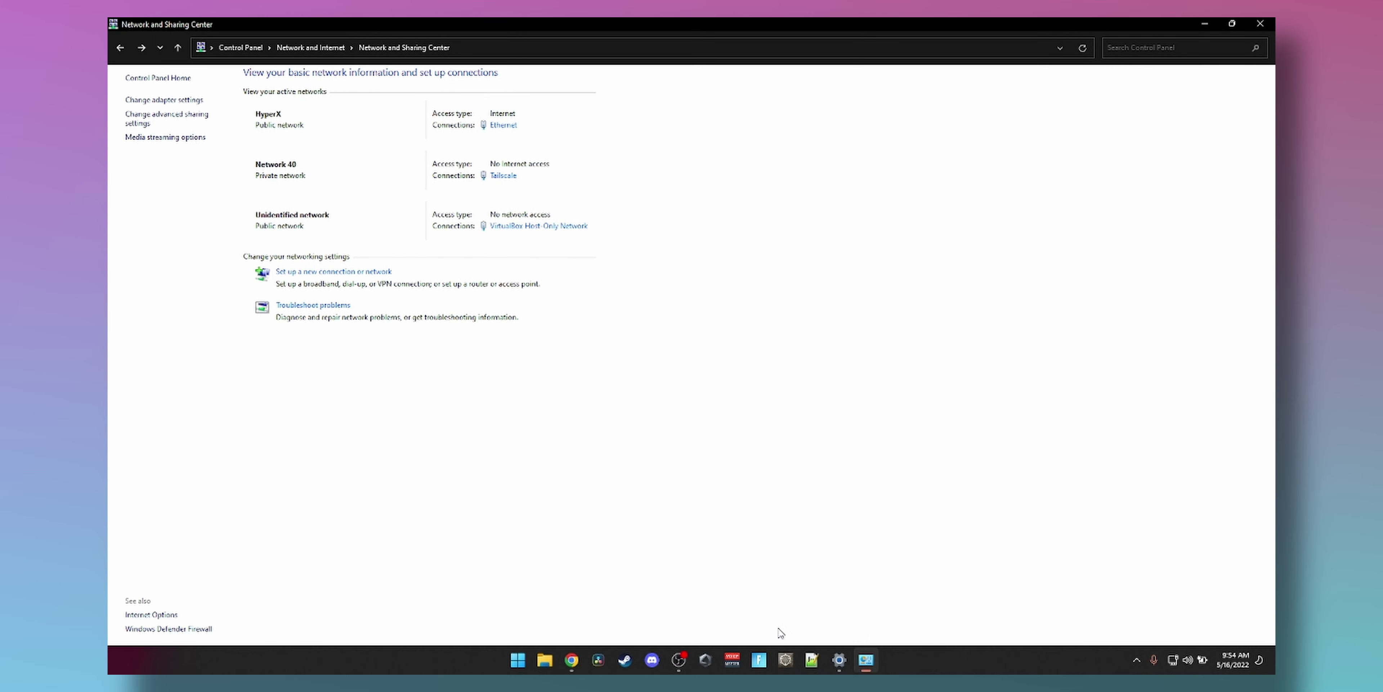
pyautogui.click(1260, 24)
pyautogui.press('super+e')
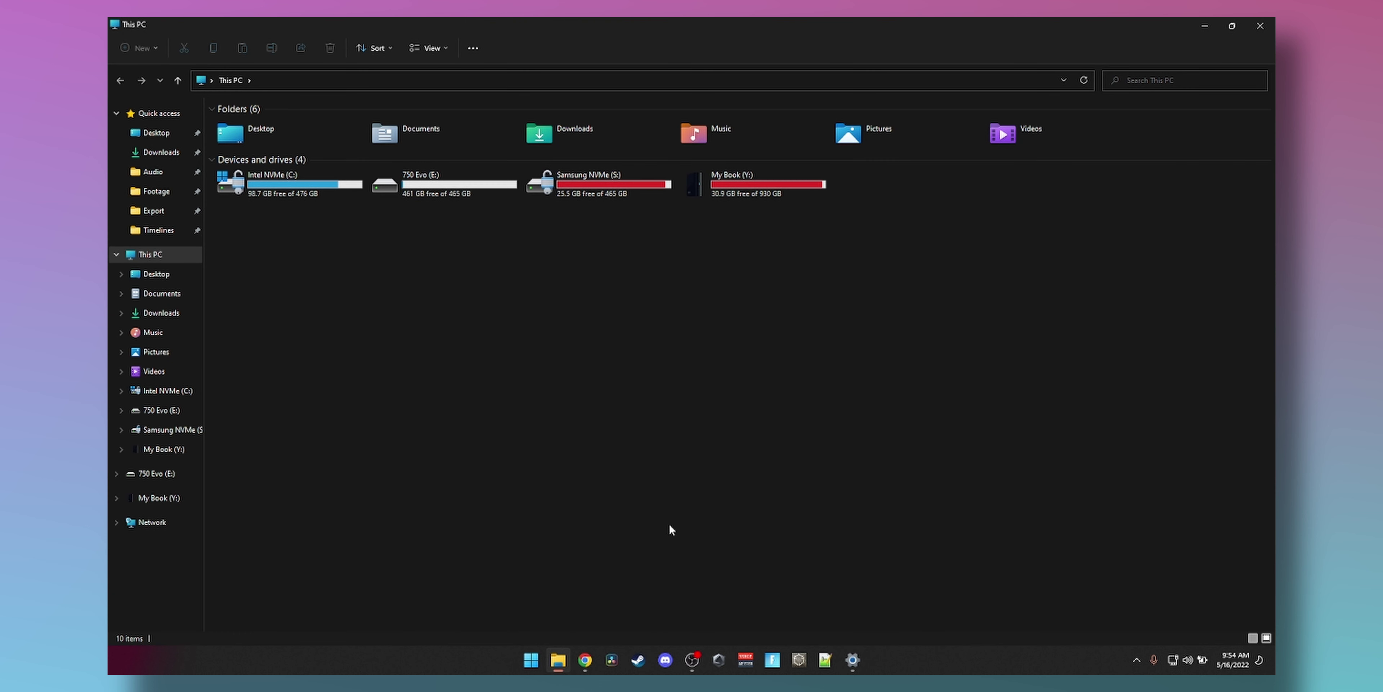
pyautogui.doubleClick(562, 186)
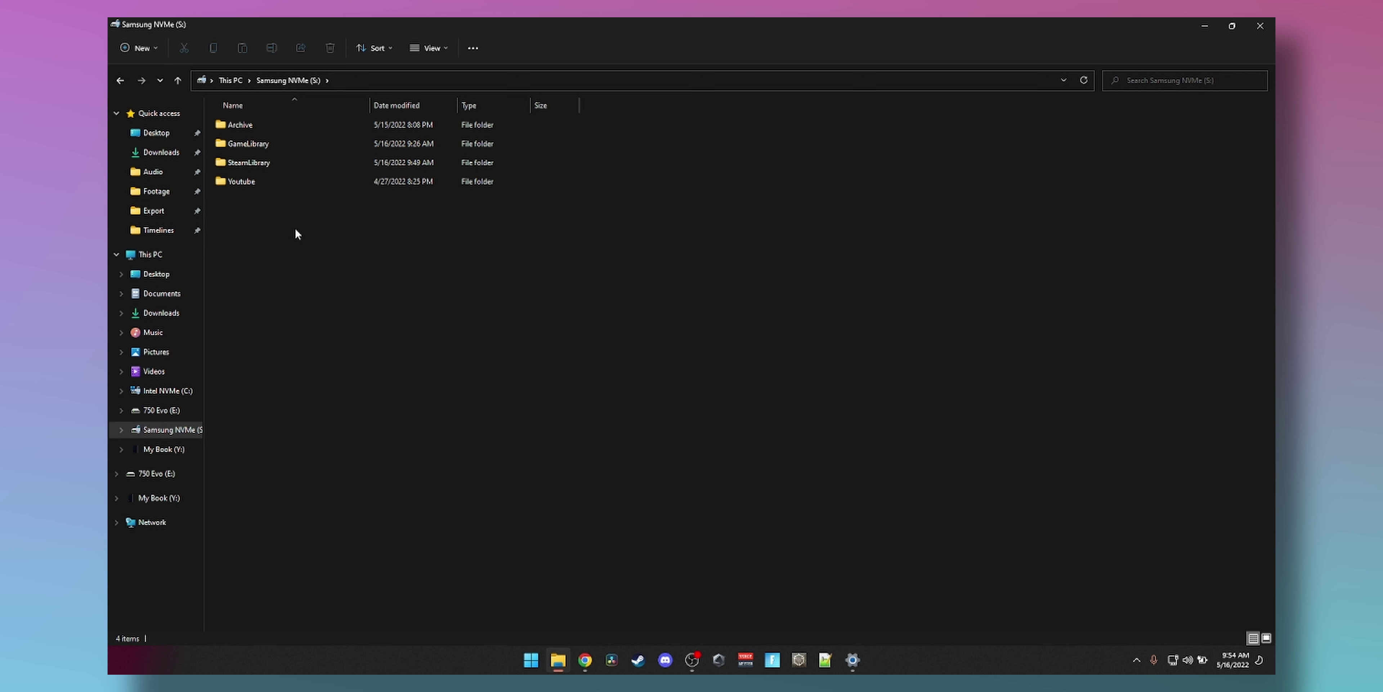
# Step: Browse to the \\tcrsl2 network location to see its shared folders
pyautogui.click(241, 129)
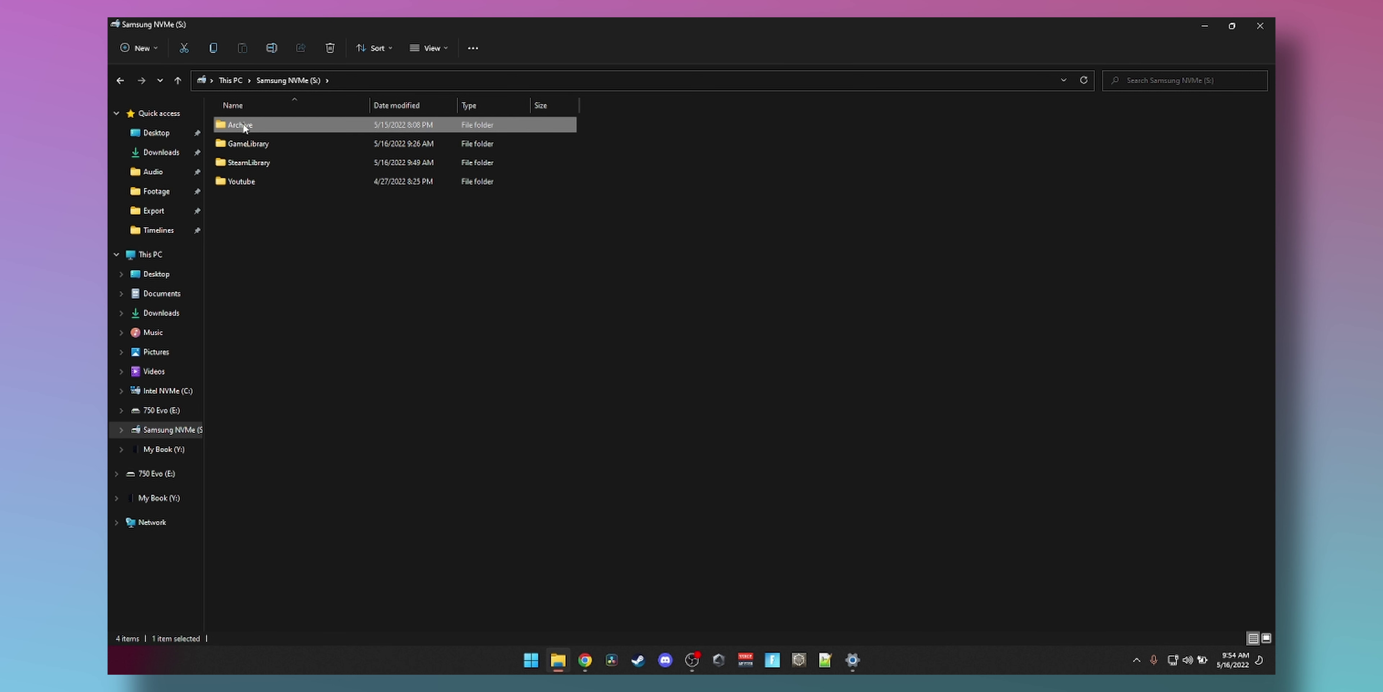
pyautogui.click(312, 256)
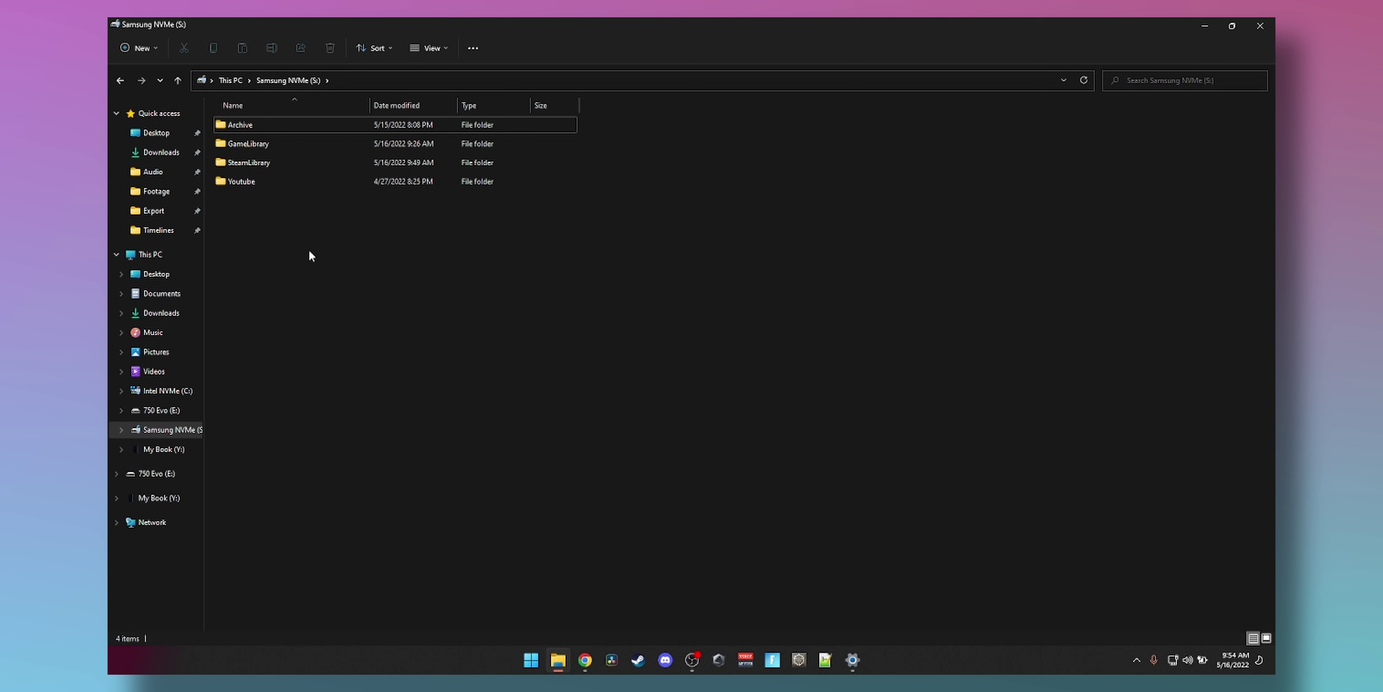
pyautogui.press('super')
pyautogui.press('super')
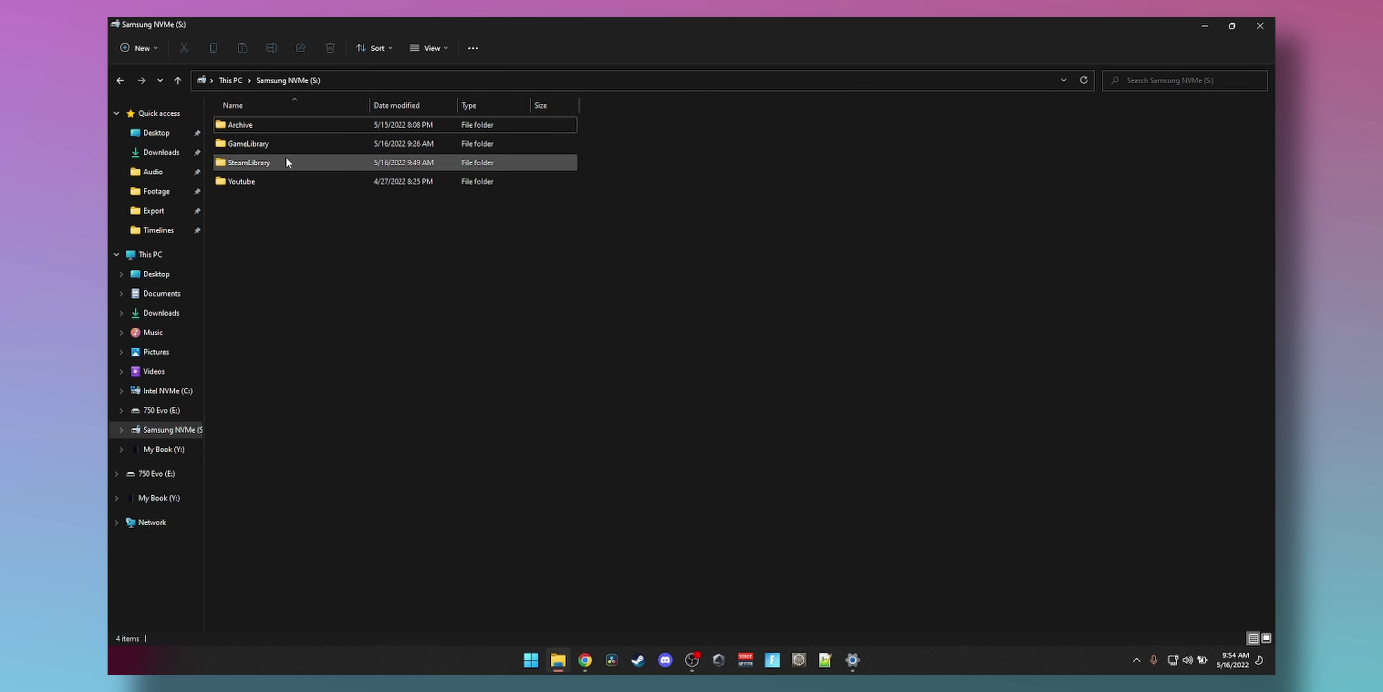
pyautogui.click(374, 83)
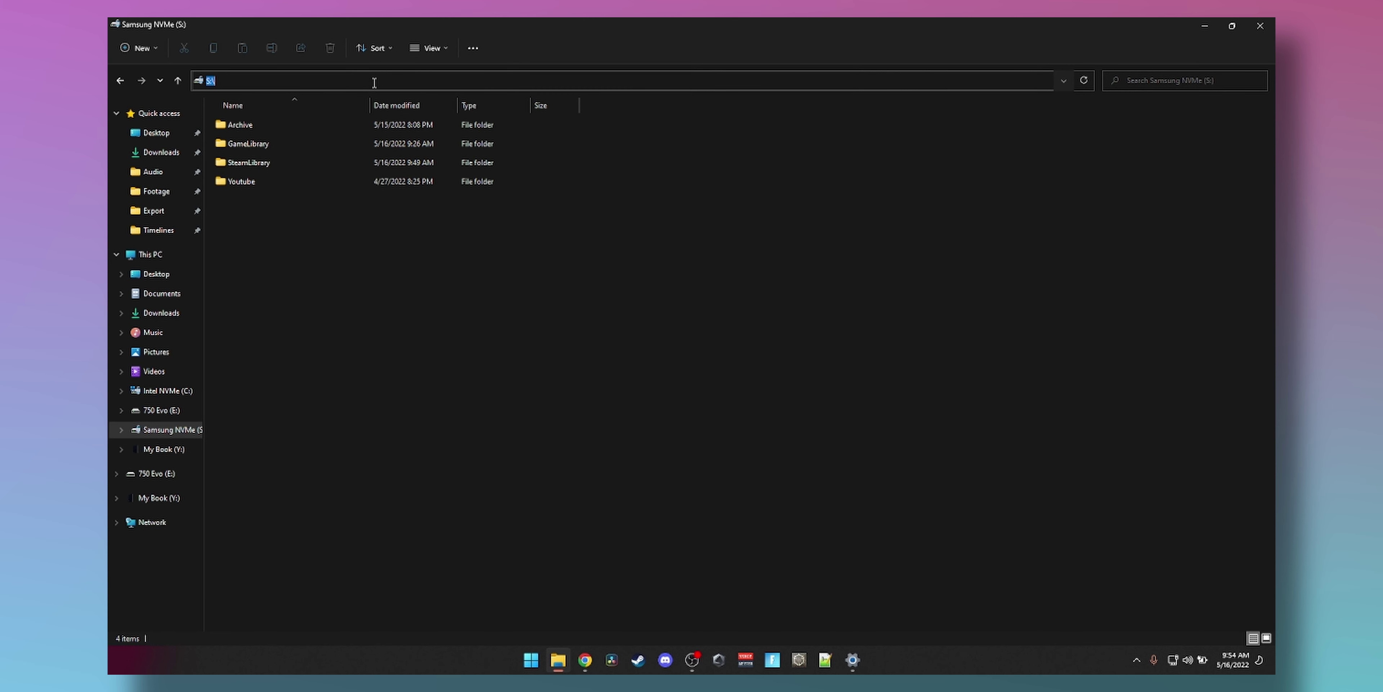
pyautogui.write('\\\\')
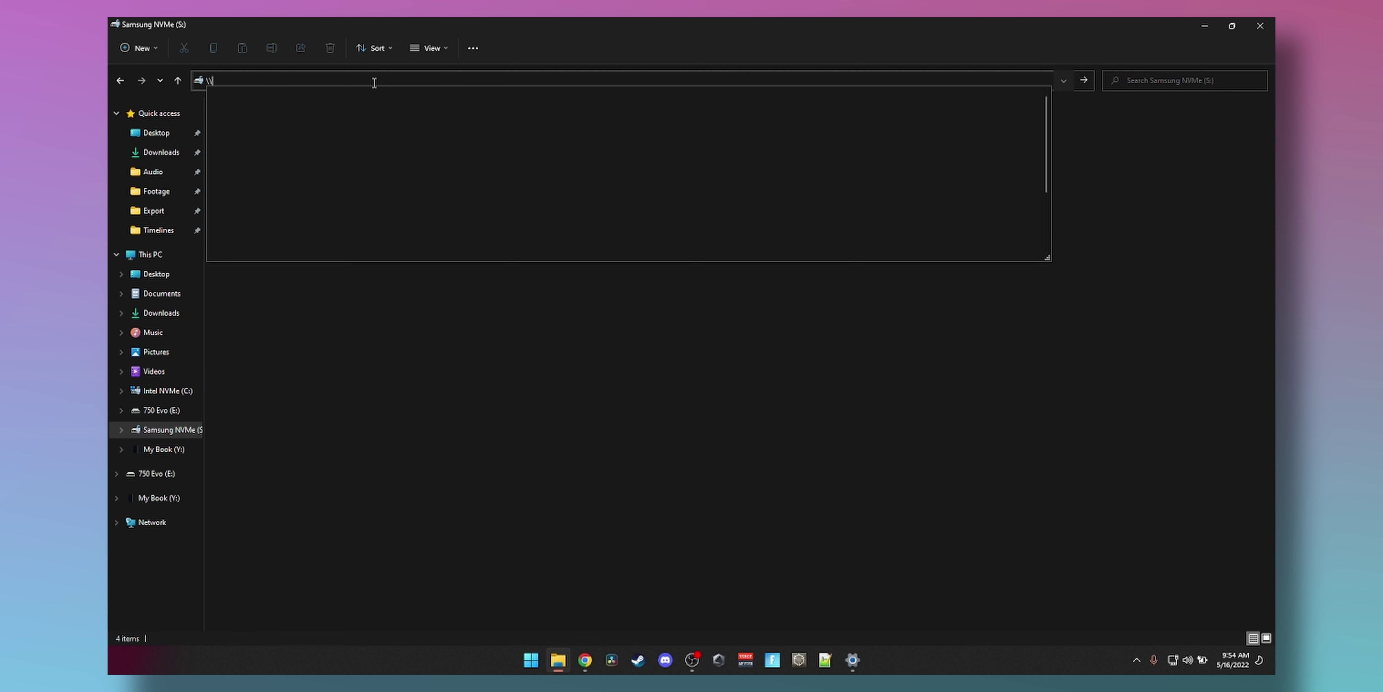
pyautogui.write('td')
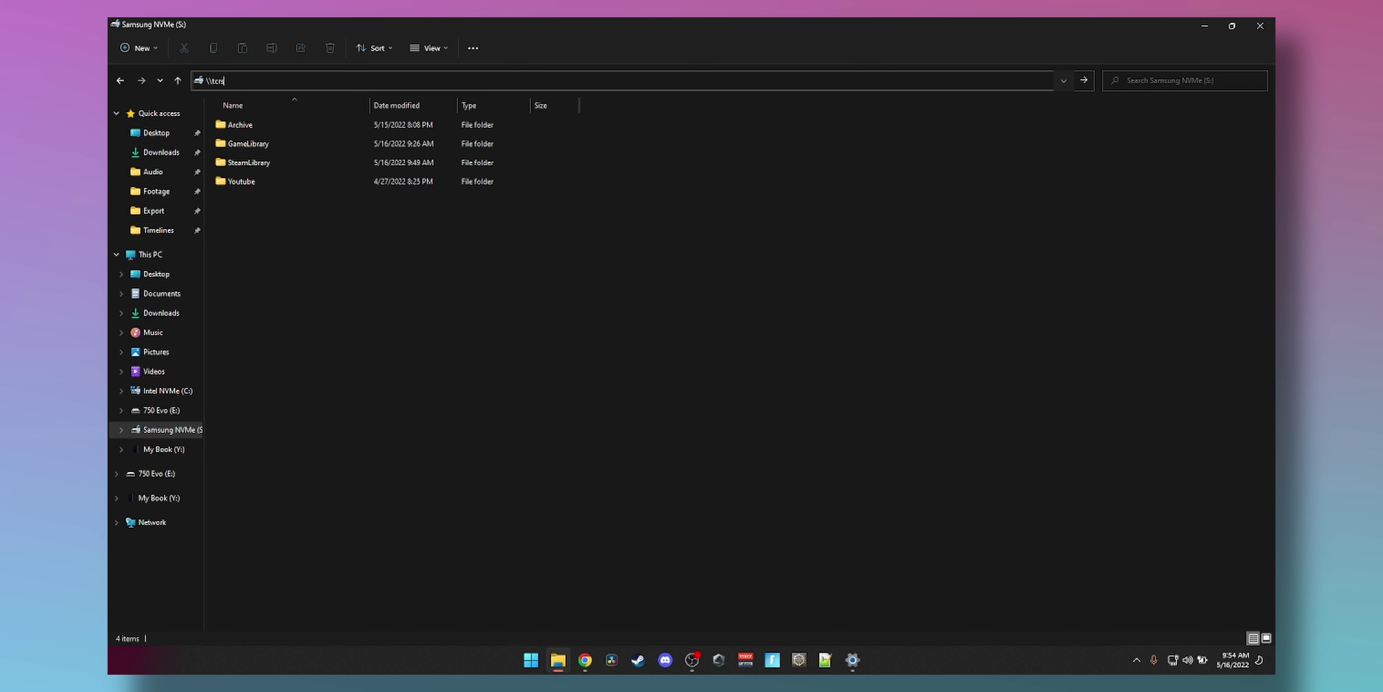
pyautogui.press('Return')
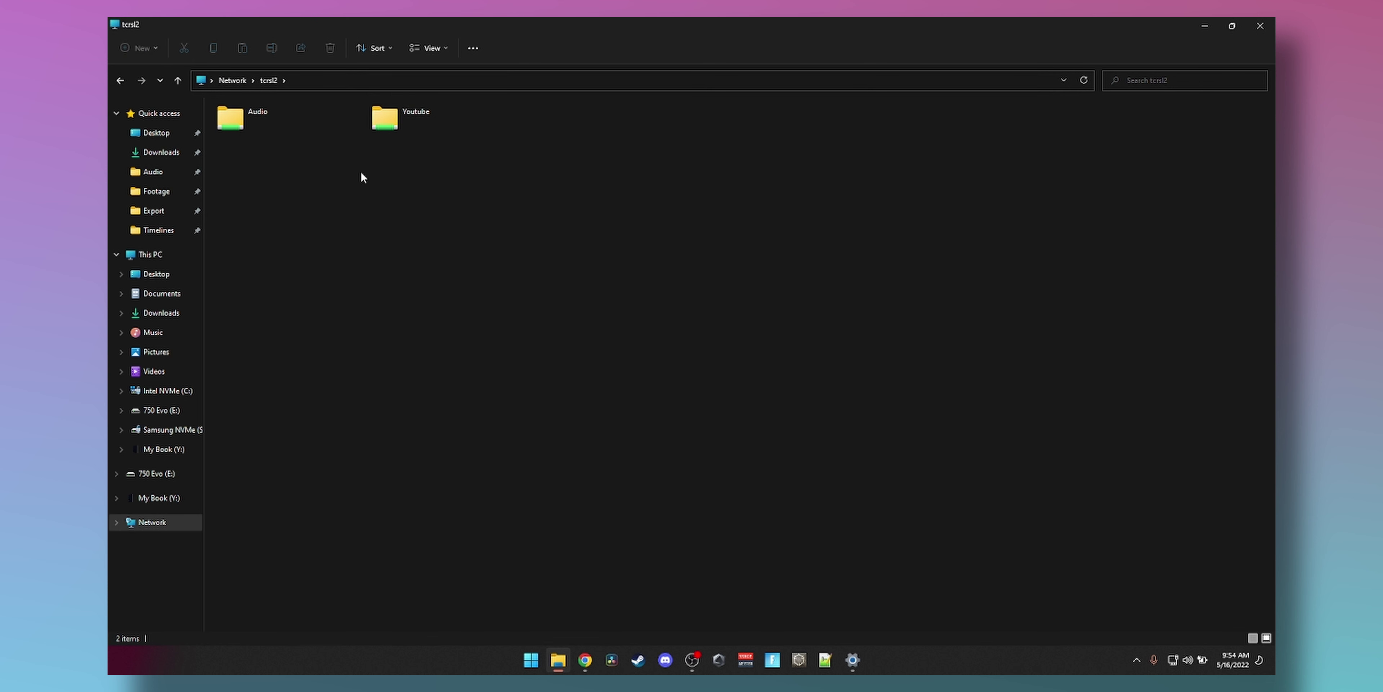
# Step: Check the shared Audio and Youtube folders, then return to S: and select Archive
pyautogui.click(309, 118)
pyautogui.click(414, 118)
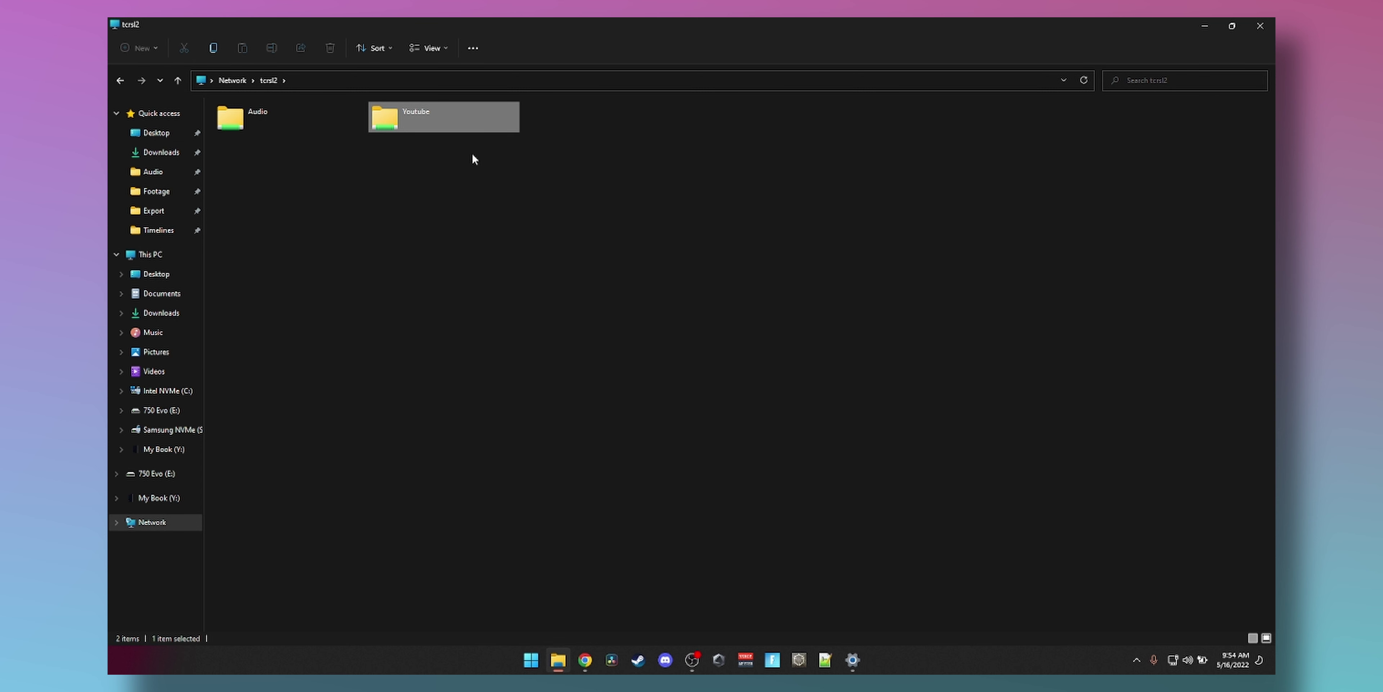
pyautogui.click(120, 80)
pyautogui.click(242, 125)
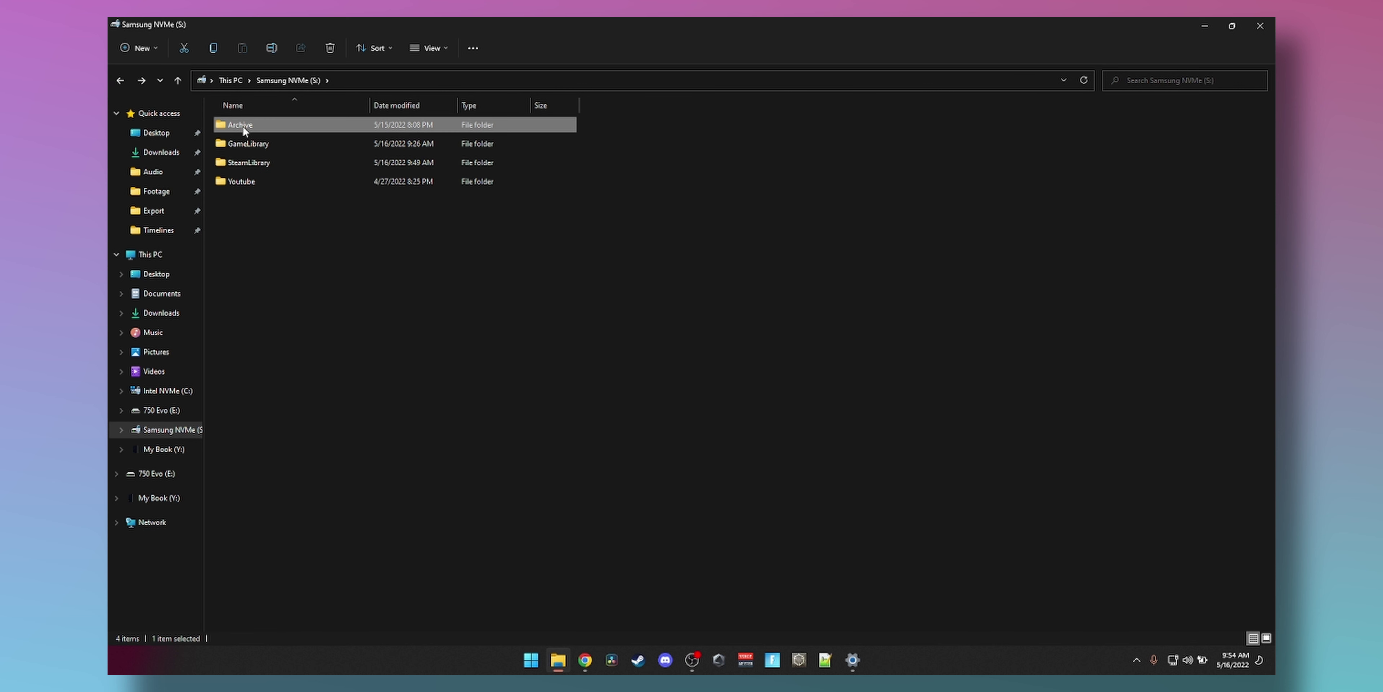
# Step: Share Archive via Give access to > Specific people, adding Everyone with Read/Write
pyautogui.rightClick(242, 125)
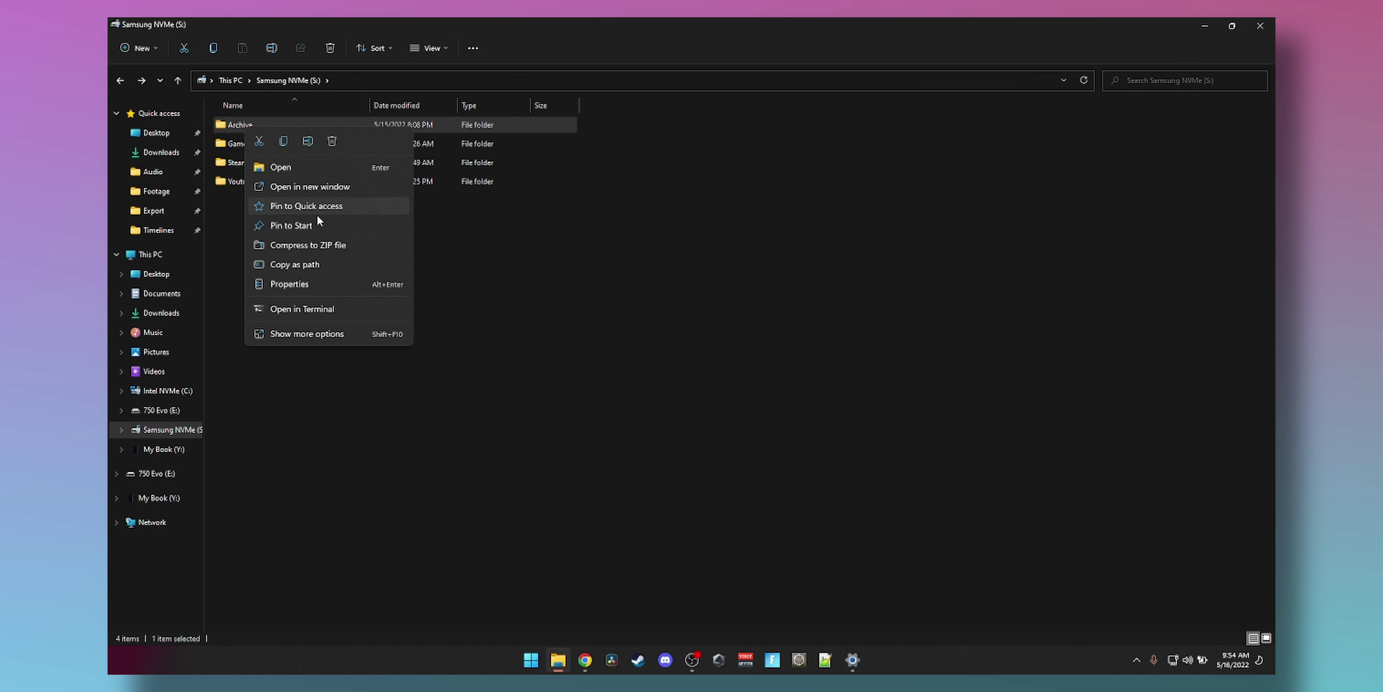
pyautogui.click(299, 337)
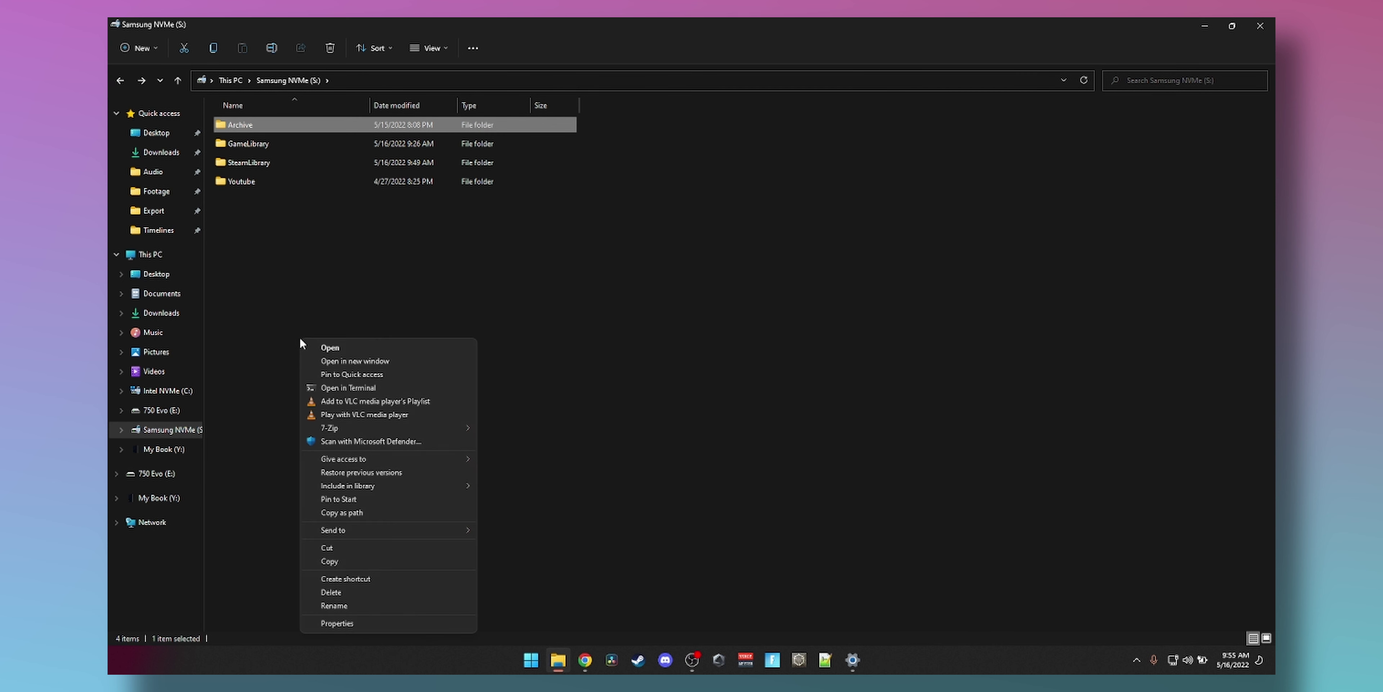
pyautogui.moveTo(364, 461)
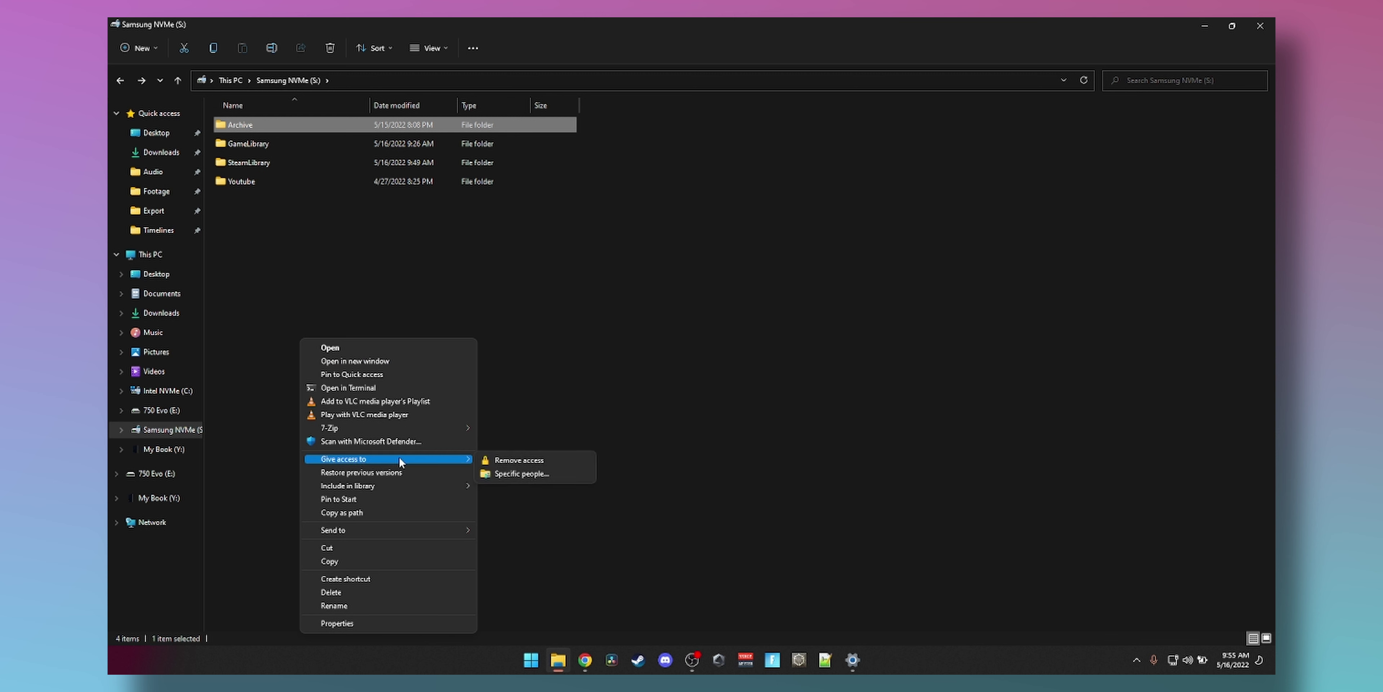
pyautogui.click(514, 475)
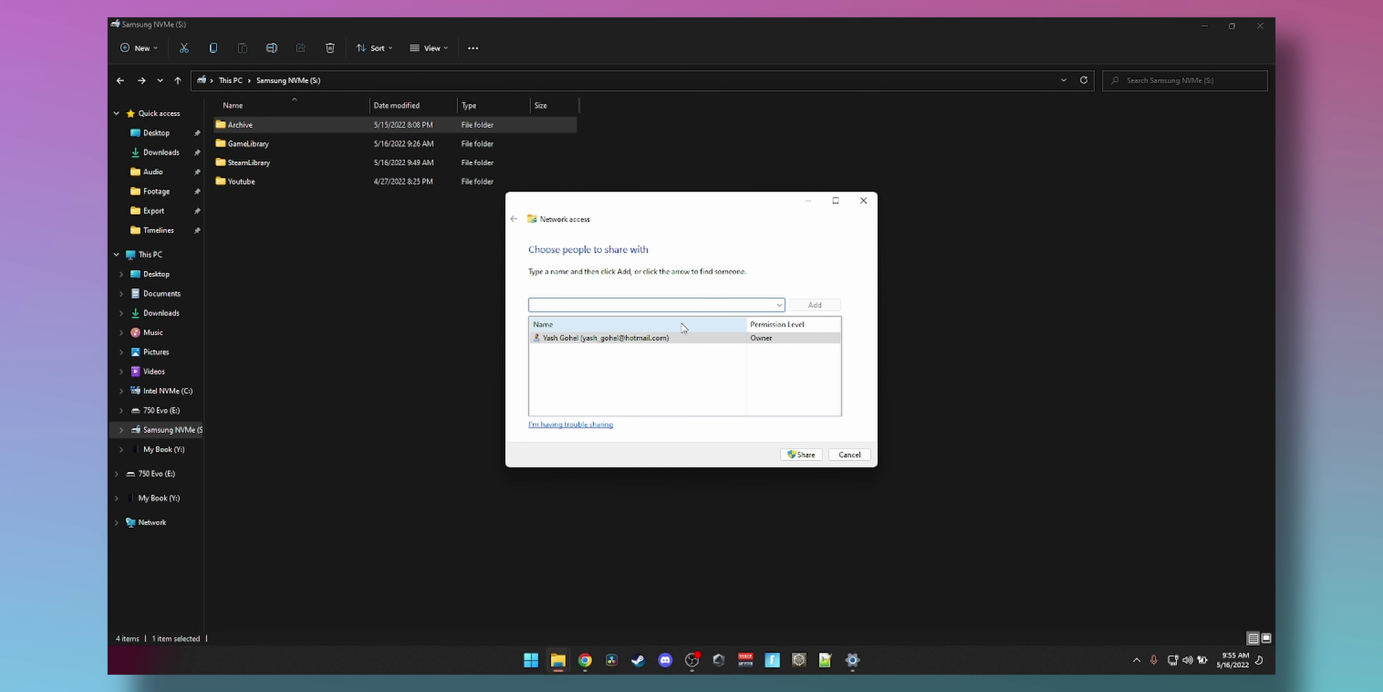
pyautogui.write('Everyone')
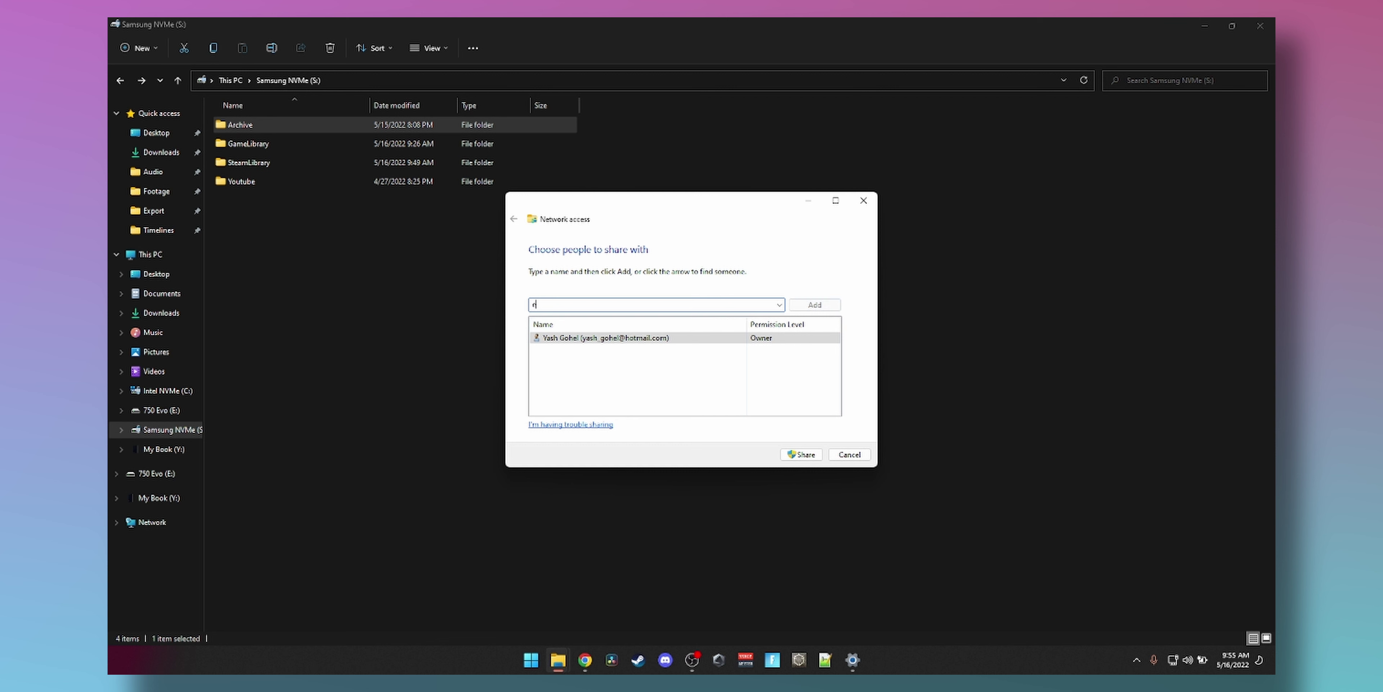
pyautogui.press('Return')
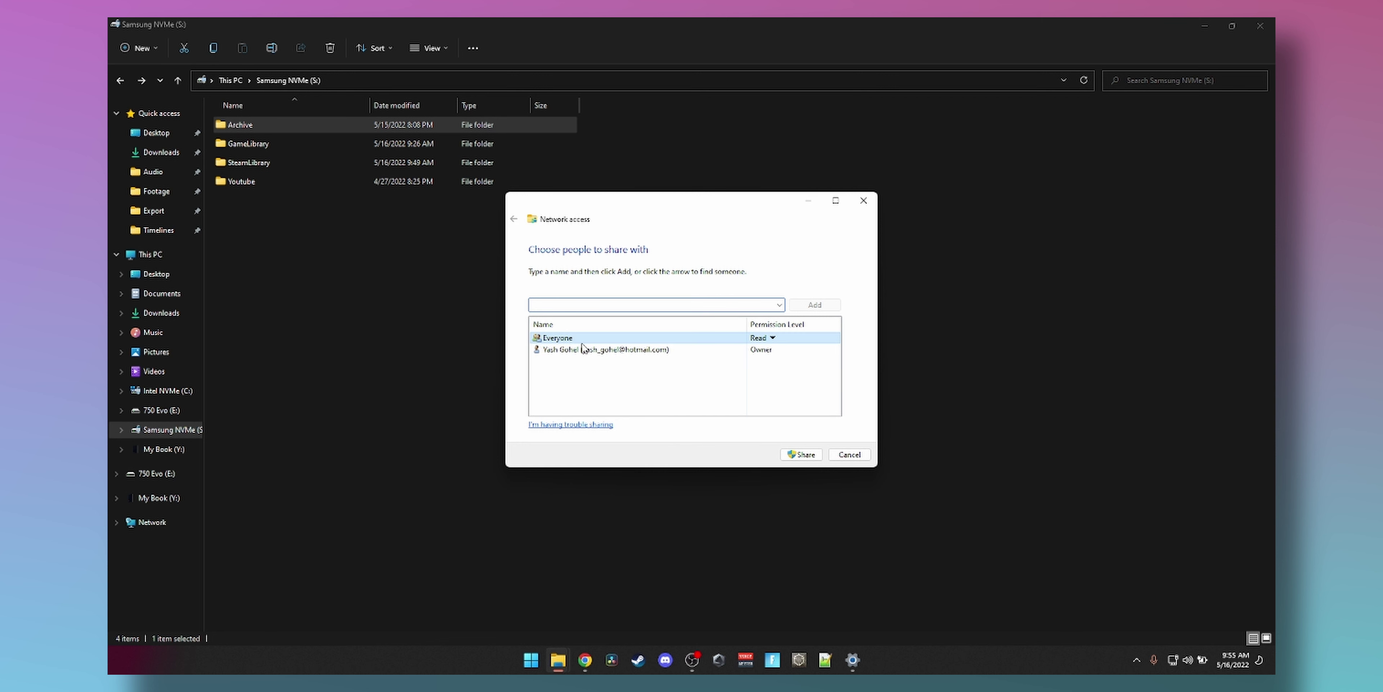
pyautogui.click(773, 338)
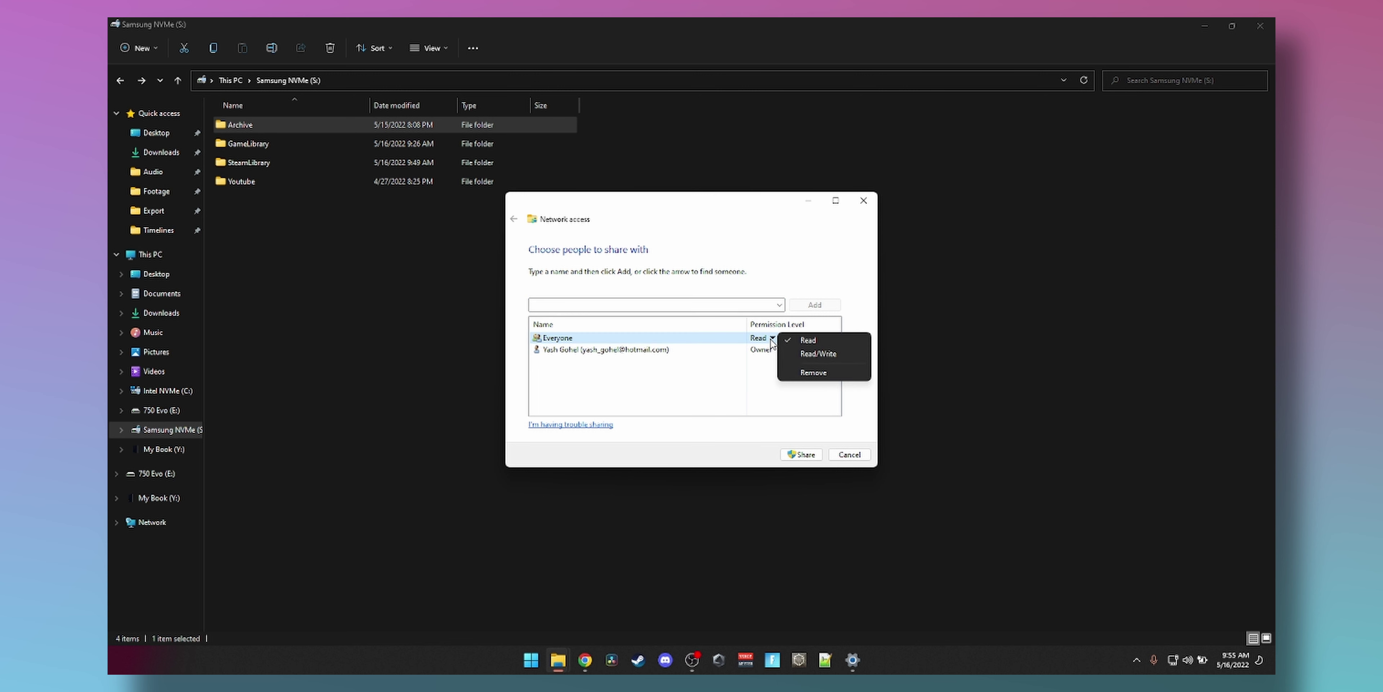
pyautogui.click(800, 355)
pyautogui.click(800, 454)
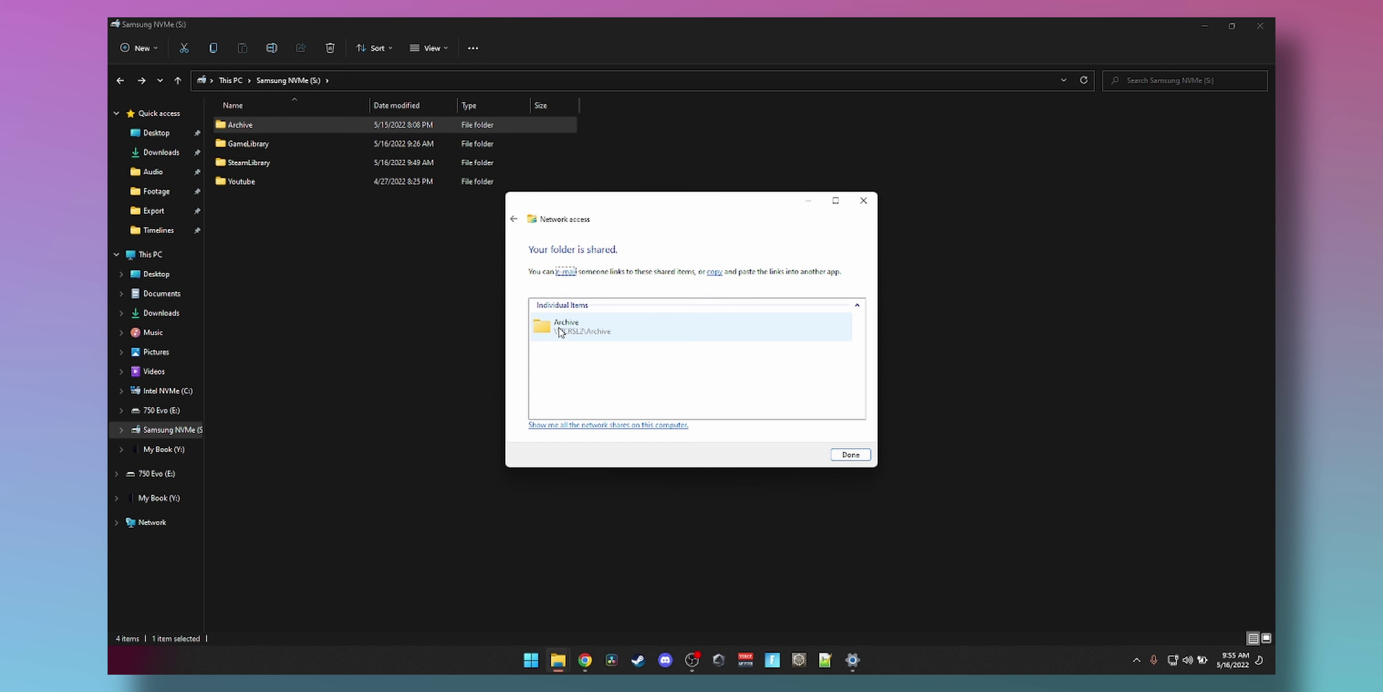
# Step: Open \\TCRSL2\Archive, go up to TCRSL2 to confirm the share, then close everything with Done
pyautogui.doubleClick(579, 336)
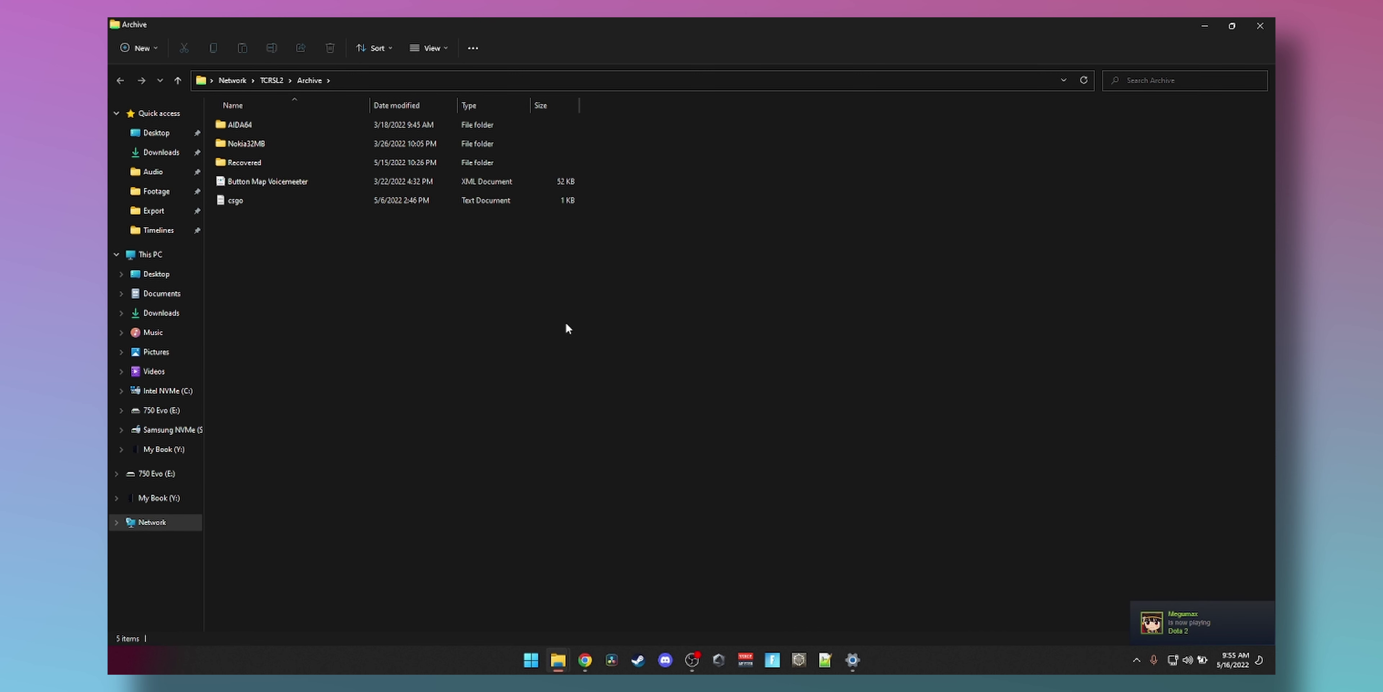
pyautogui.click(271, 81)
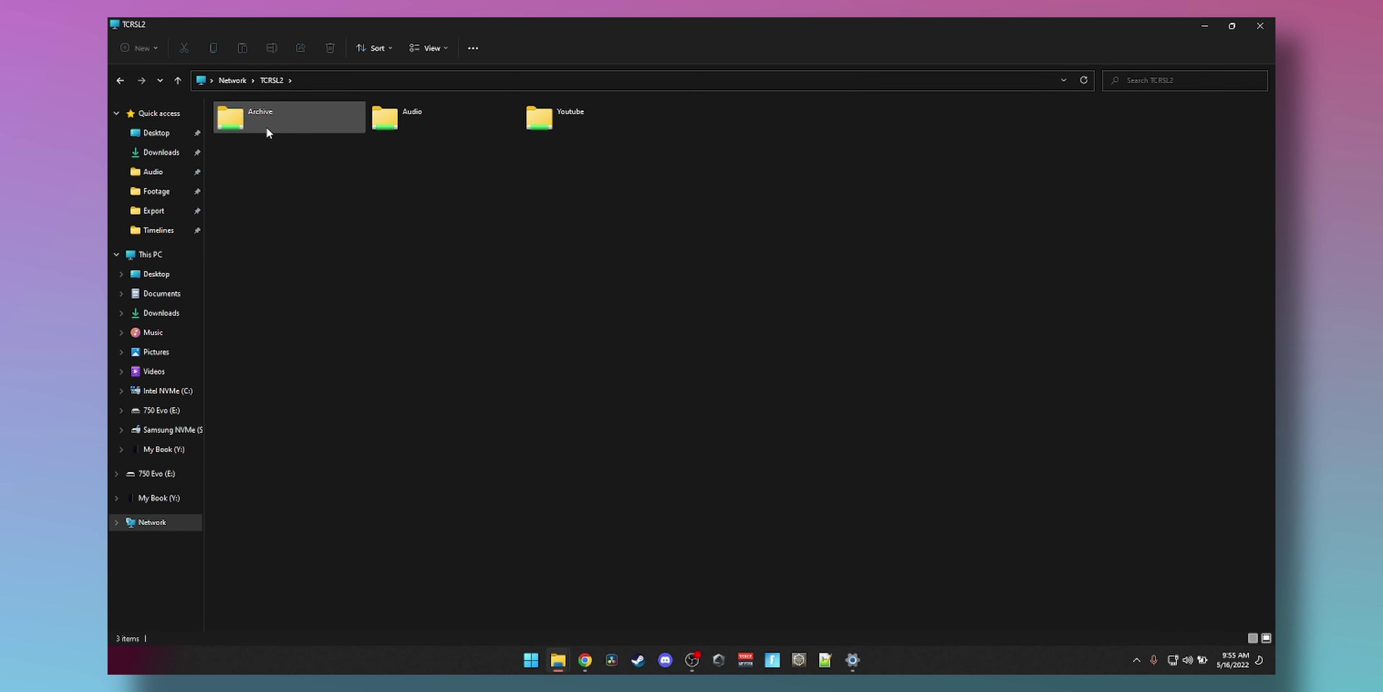
pyautogui.click(1269, 24)
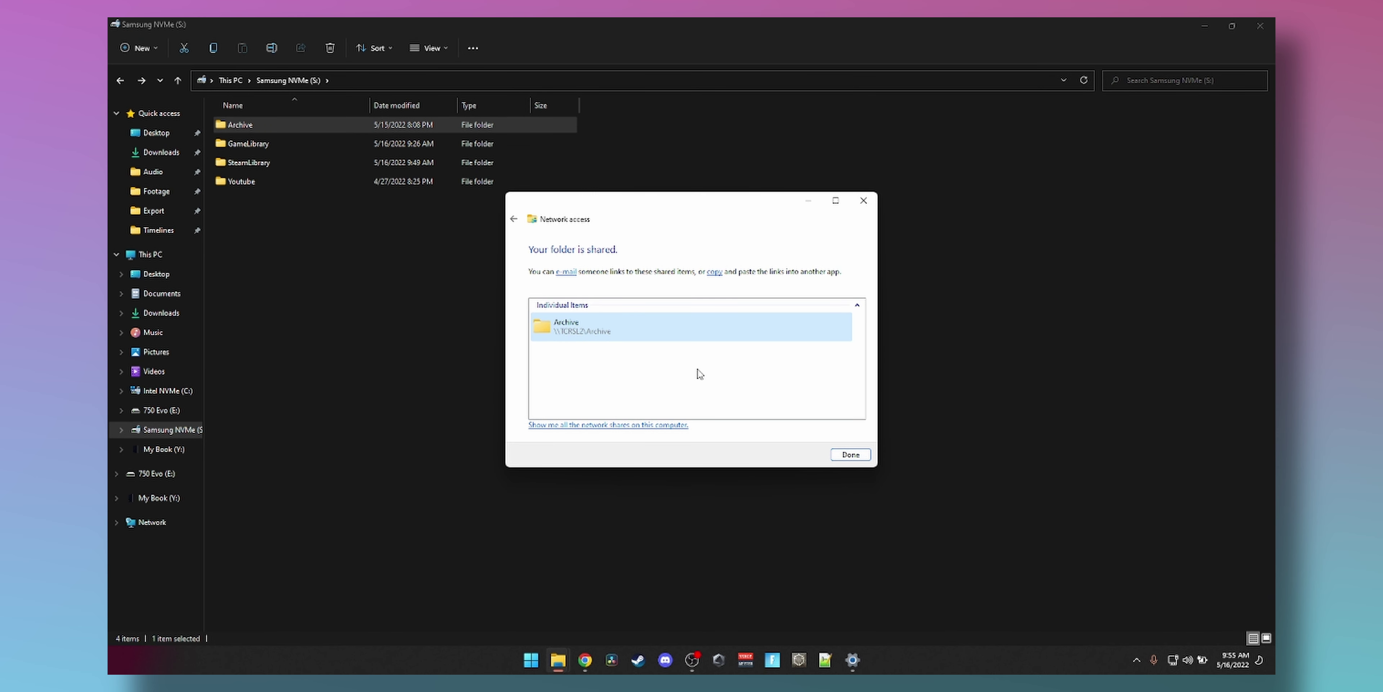
pyautogui.click(850, 454)
pyautogui.click(429, 272)
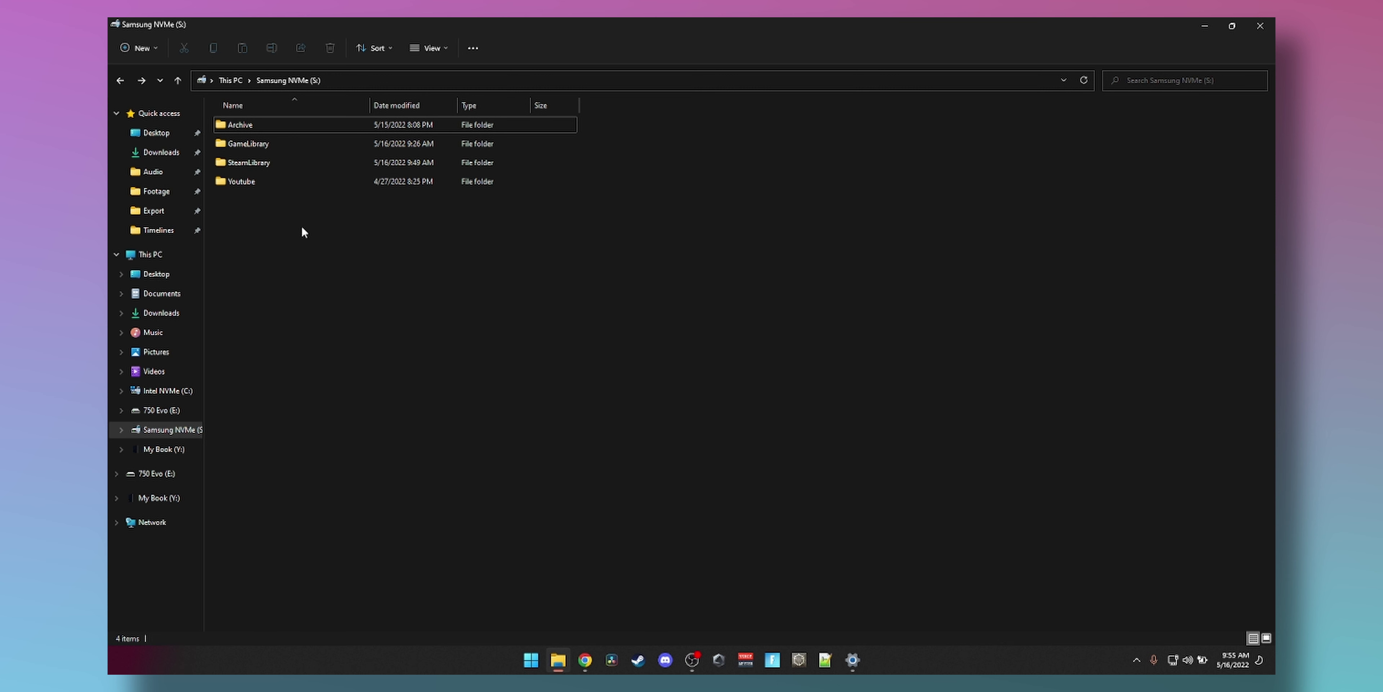
# Step: Add the Everyone group to Archive's Security permissions via Edit > Add > Advanced > Find Now
pyautogui.rightClick(250, 125)
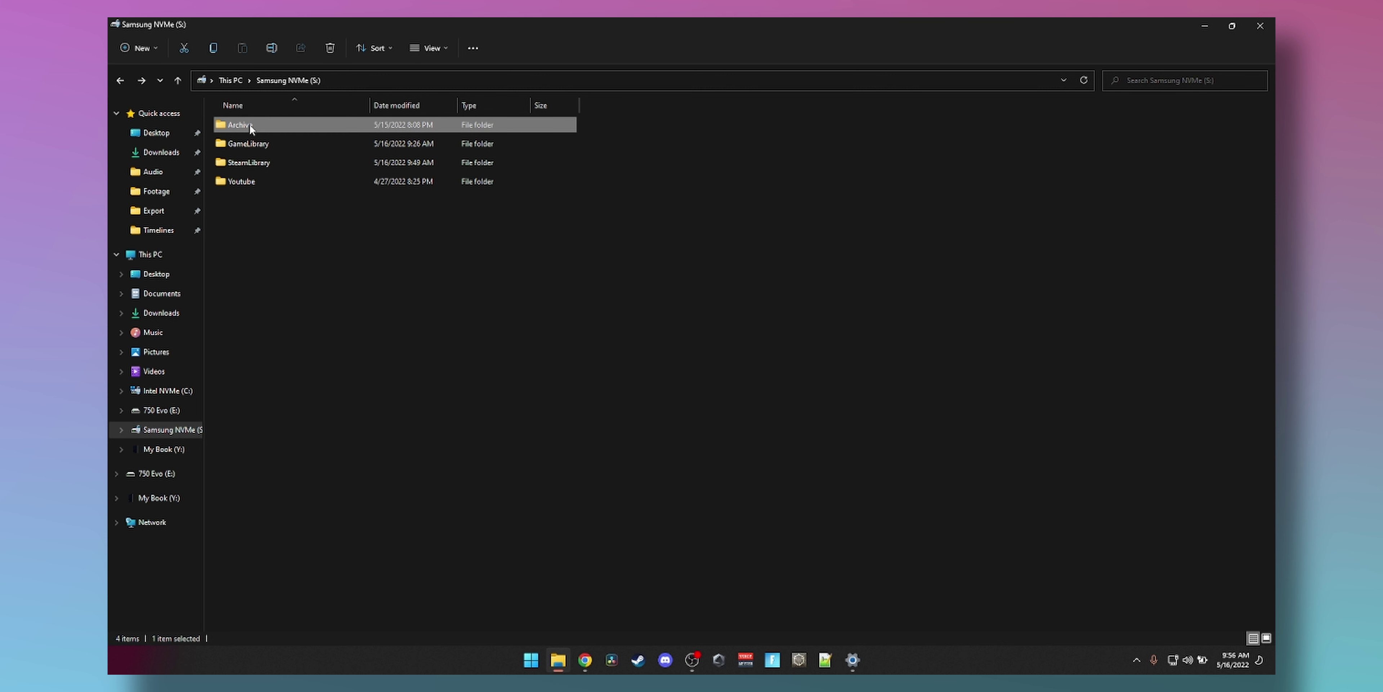
pyautogui.click(315, 287)
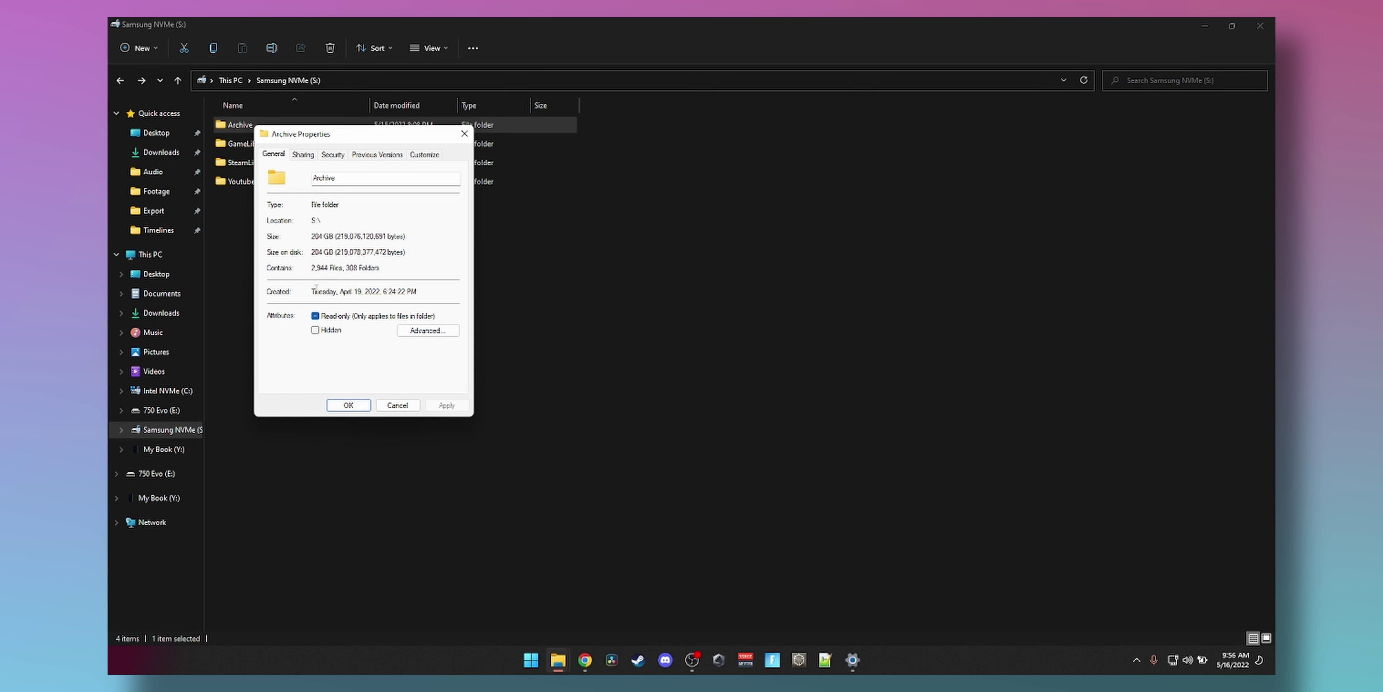
pyautogui.click(328, 154)
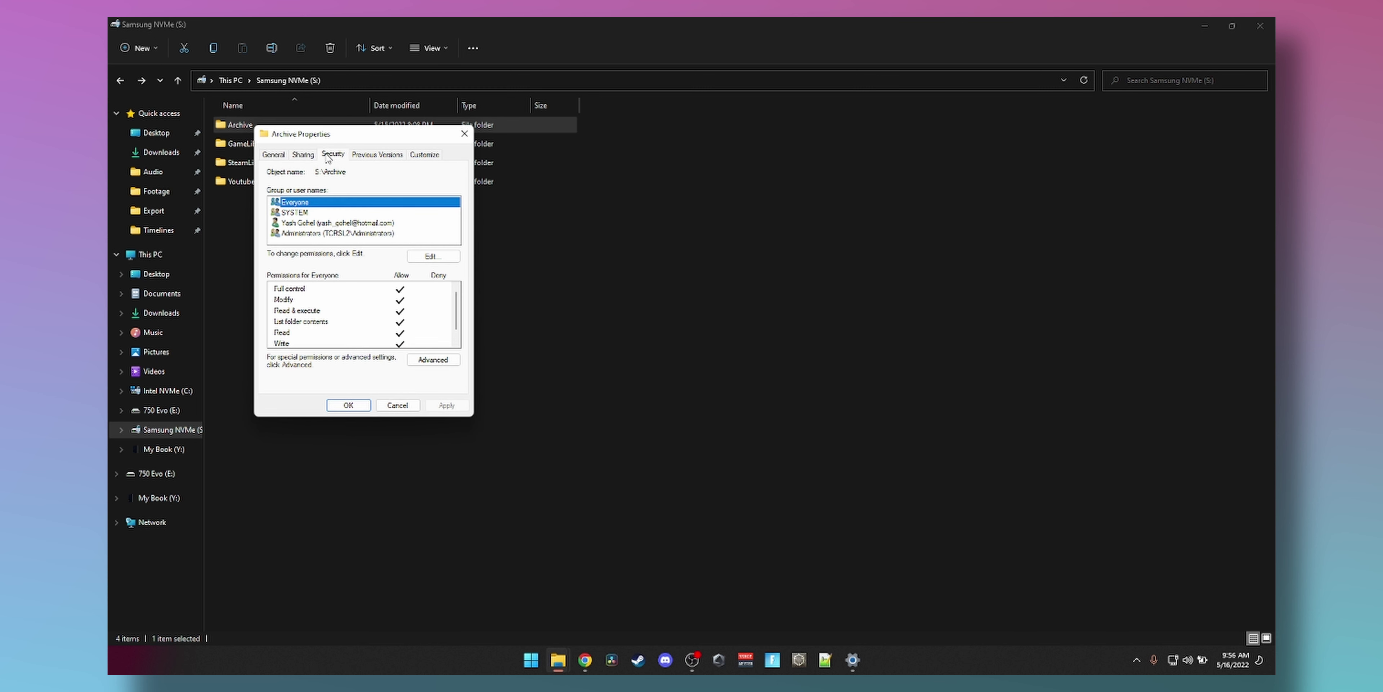
pyautogui.click(417, 259)
pyautogui.click(405, 320)
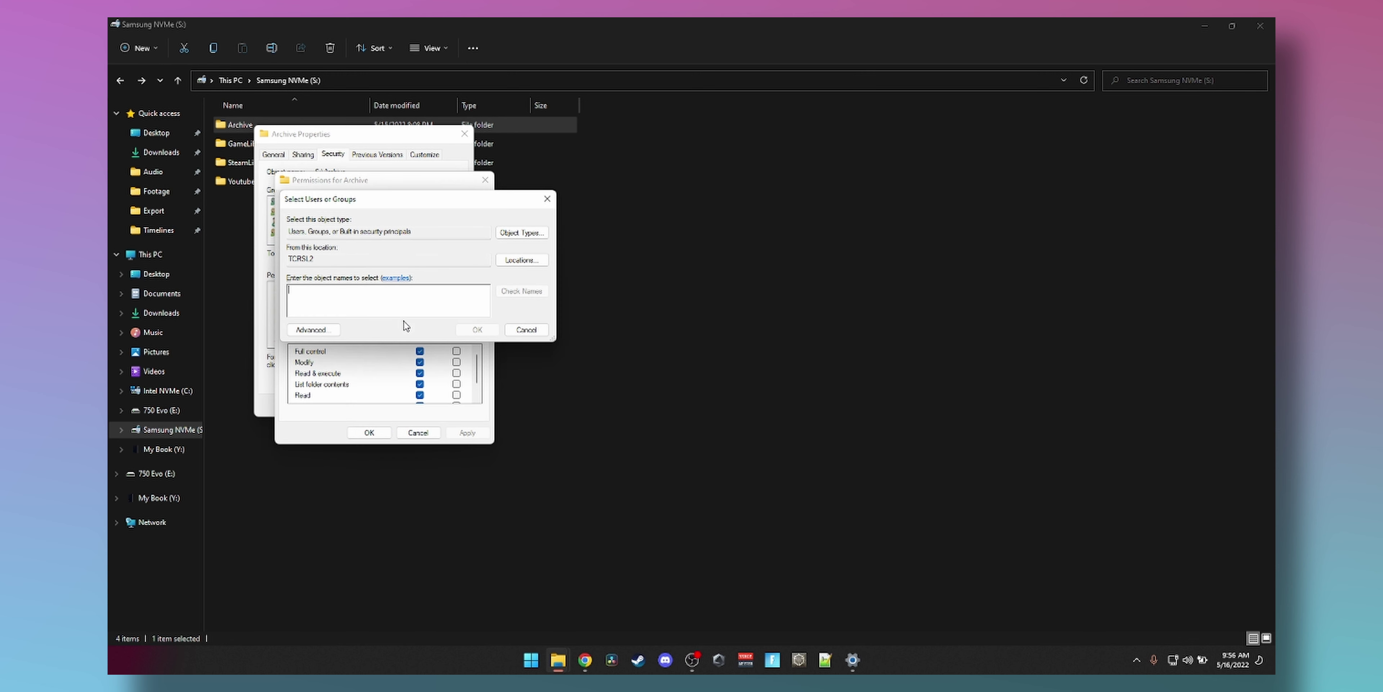
pyautogui.click(328, 331)
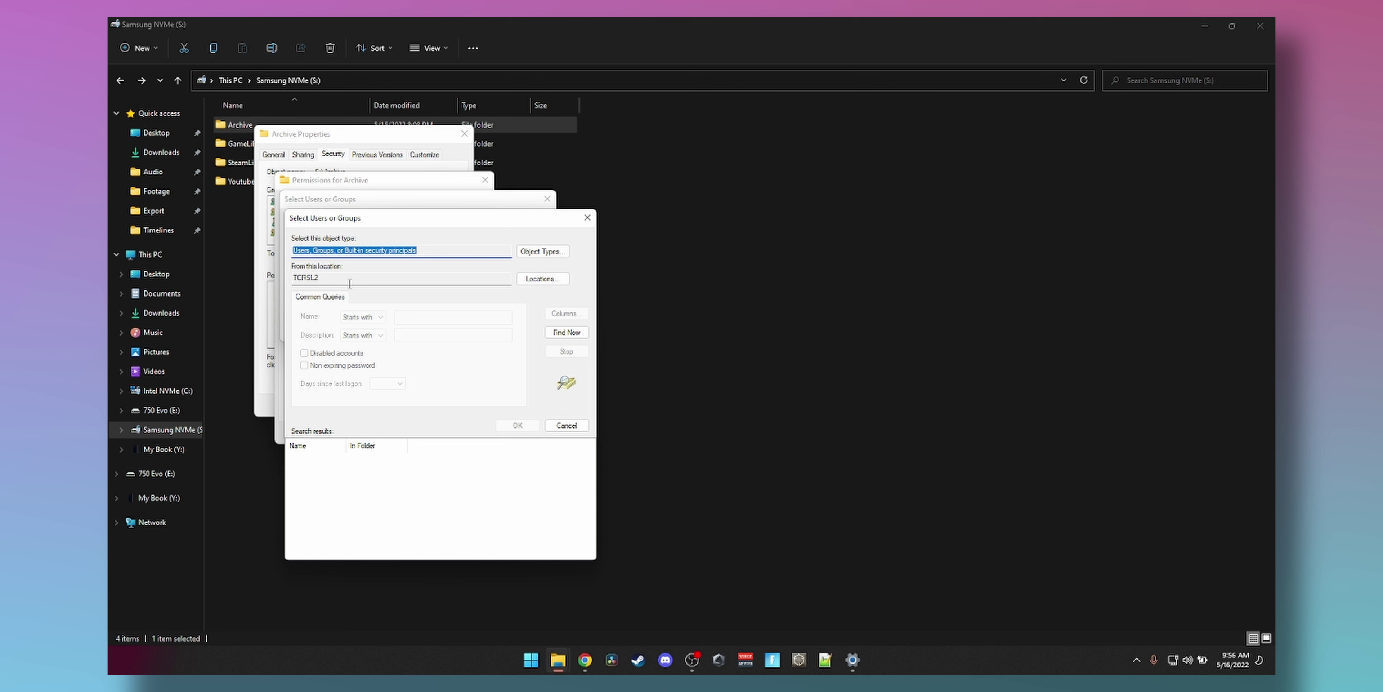
pyautogui.click(555, 334)
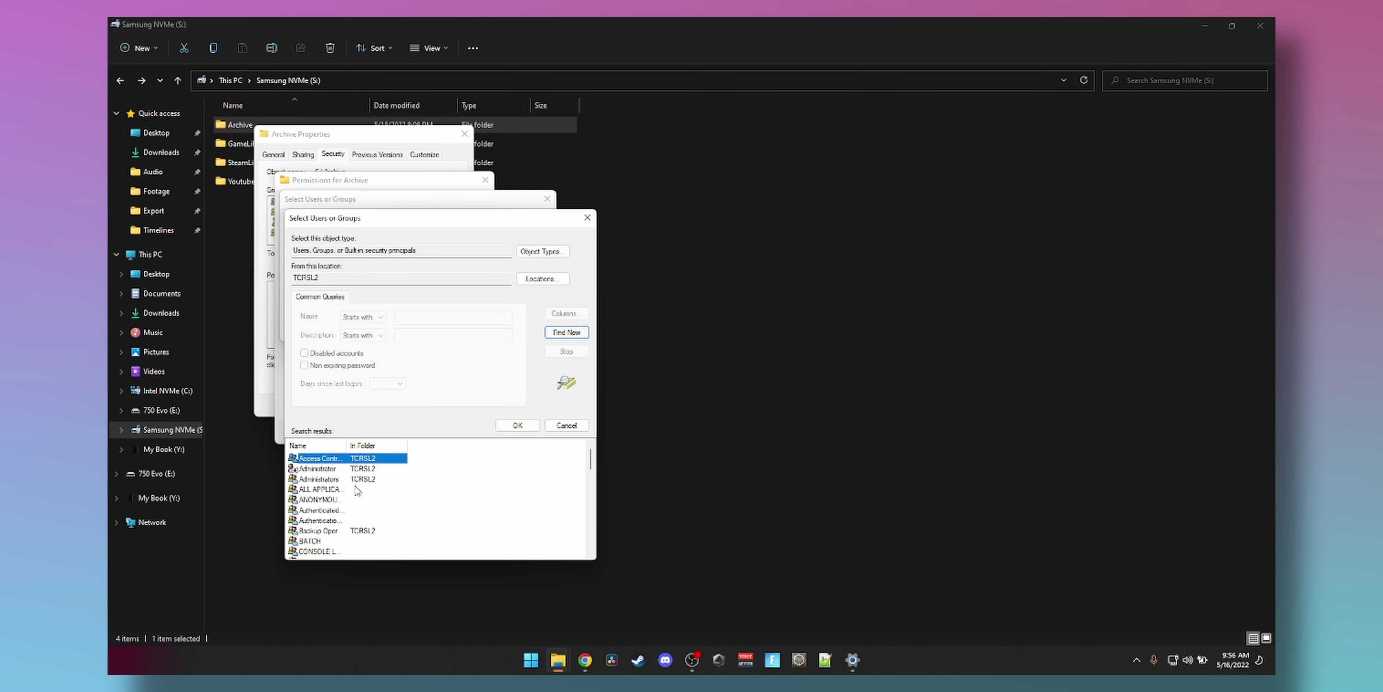
pyautogui.scroll(-1, 357, 493)
pyautogui.click(344, 520)
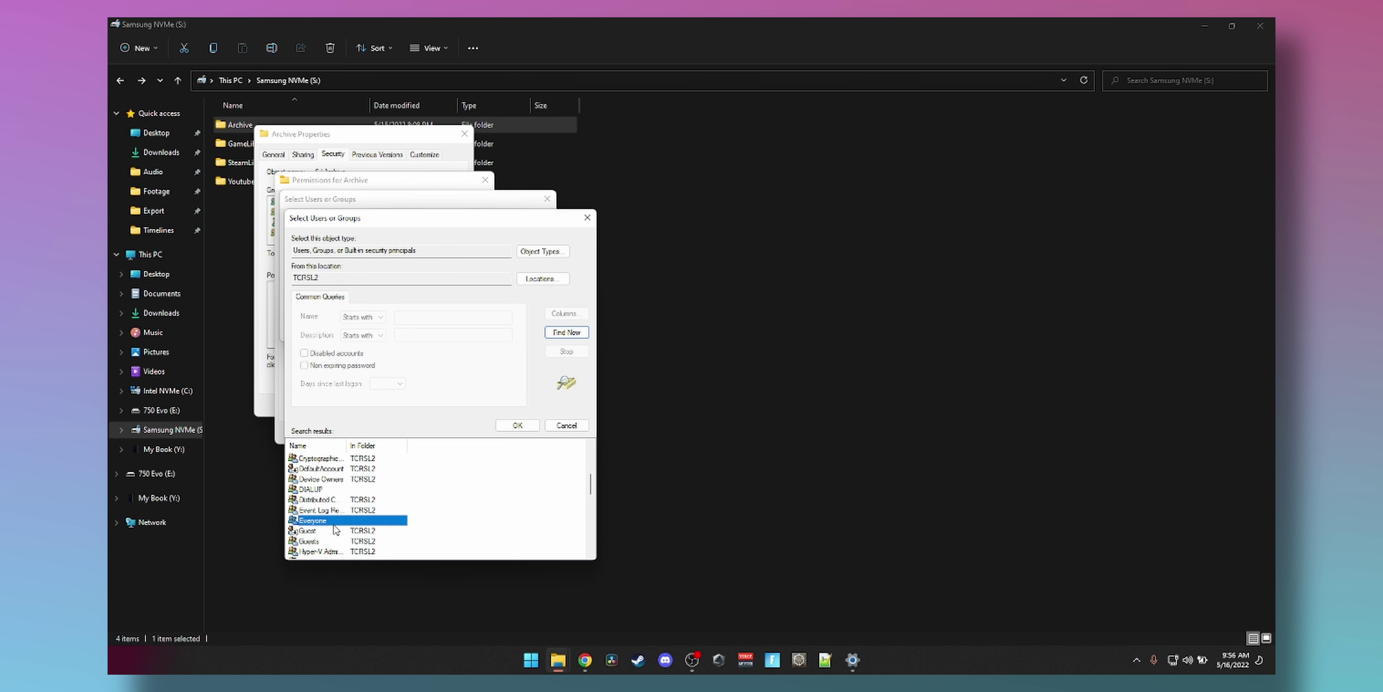
pyautogui.click(515, 424)
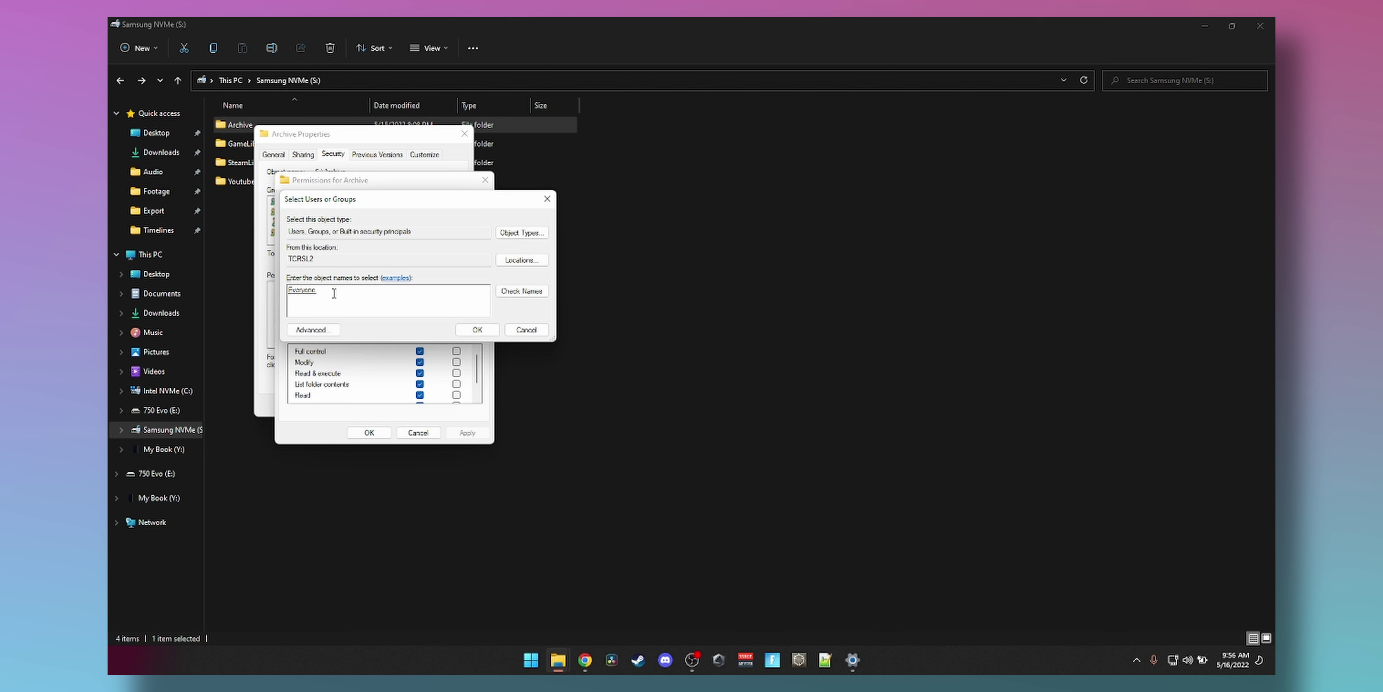
pyautogui.click(460, 330)
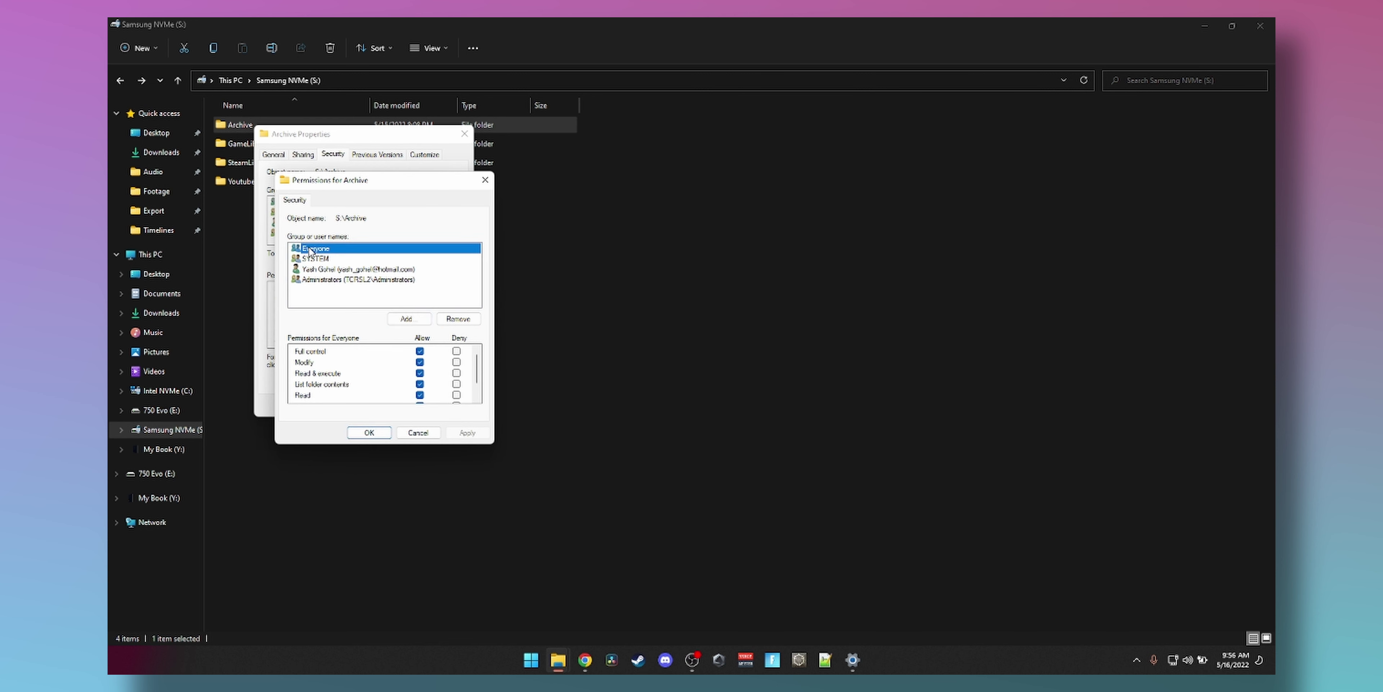
# Step: Give Everyone Full control Allow, apply it, and close the permission and properties dialogs
pyautogui.click(420, 352)
pyautogui.click(420, 362)
pyautogui.click(420, 373)
pyautogui.click(420, 395)
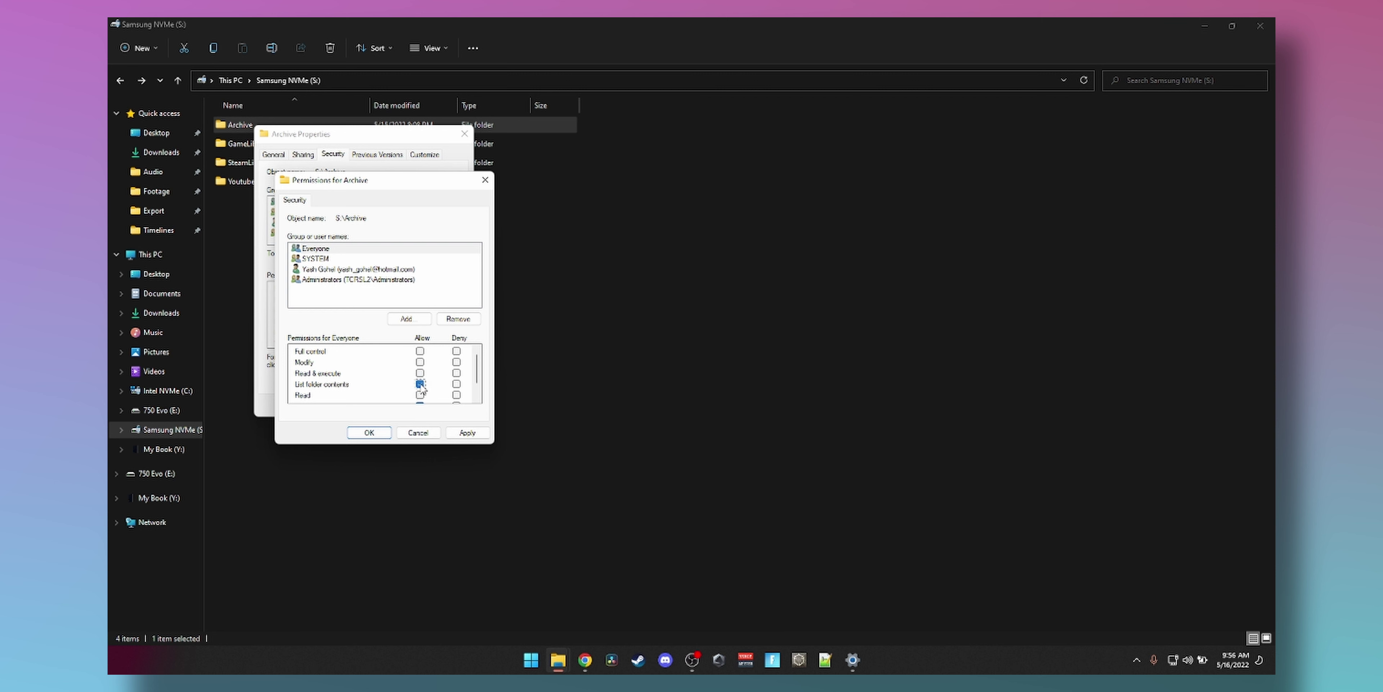
pyautogui.click(420, 384)
pyautogui.click(420, 351)
pyautogui.click(467, 432)
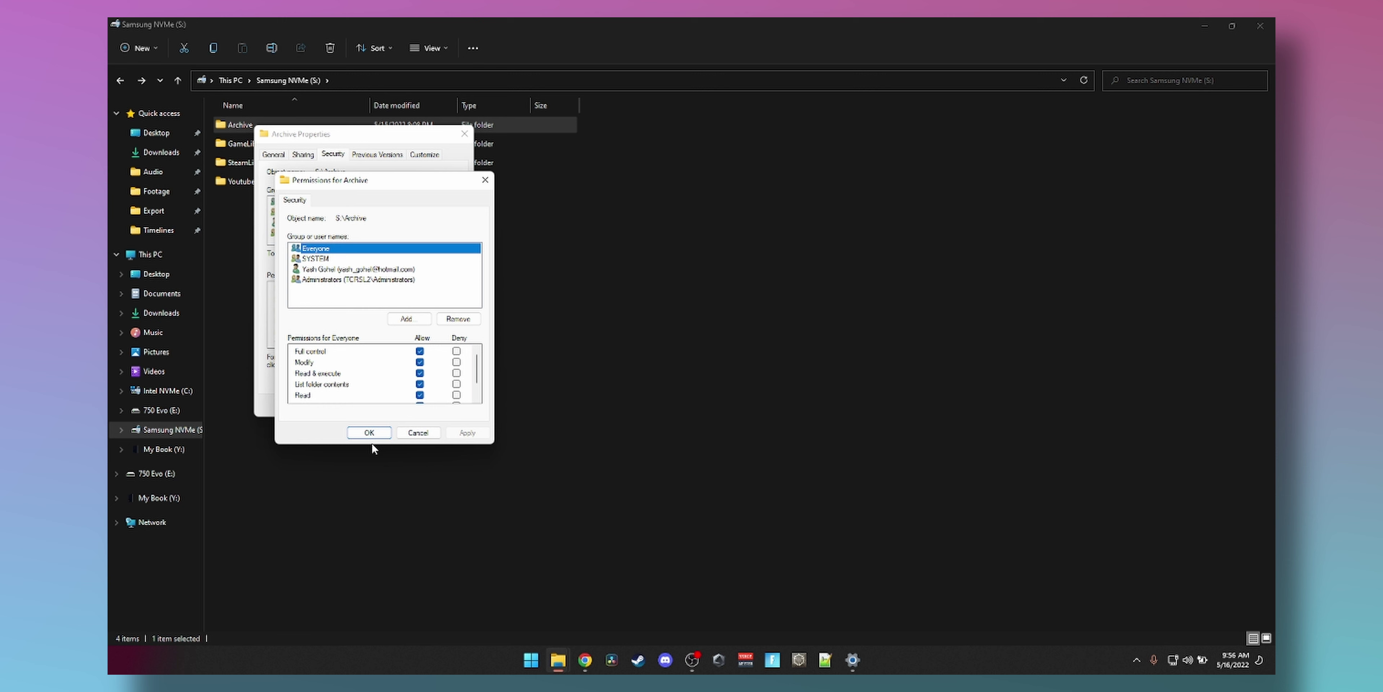
pyautogui.click(368, 437)
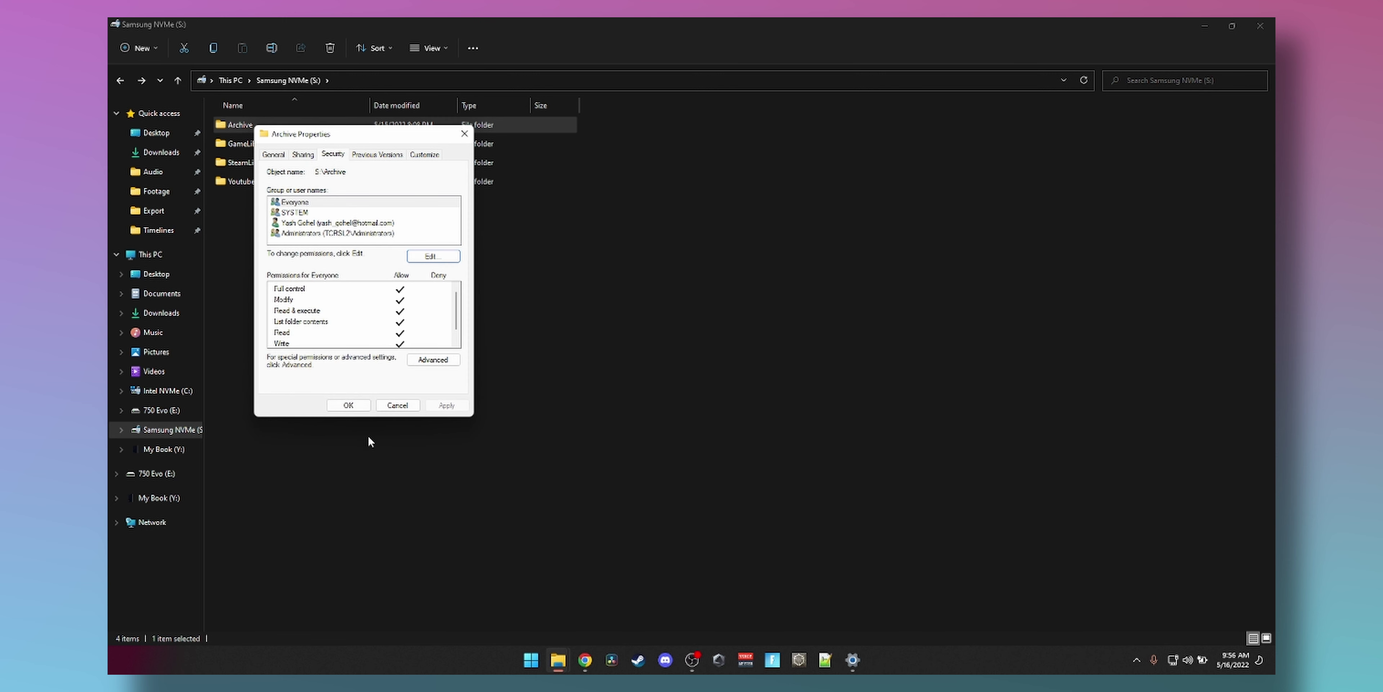
pyautogui.click(349, 405)
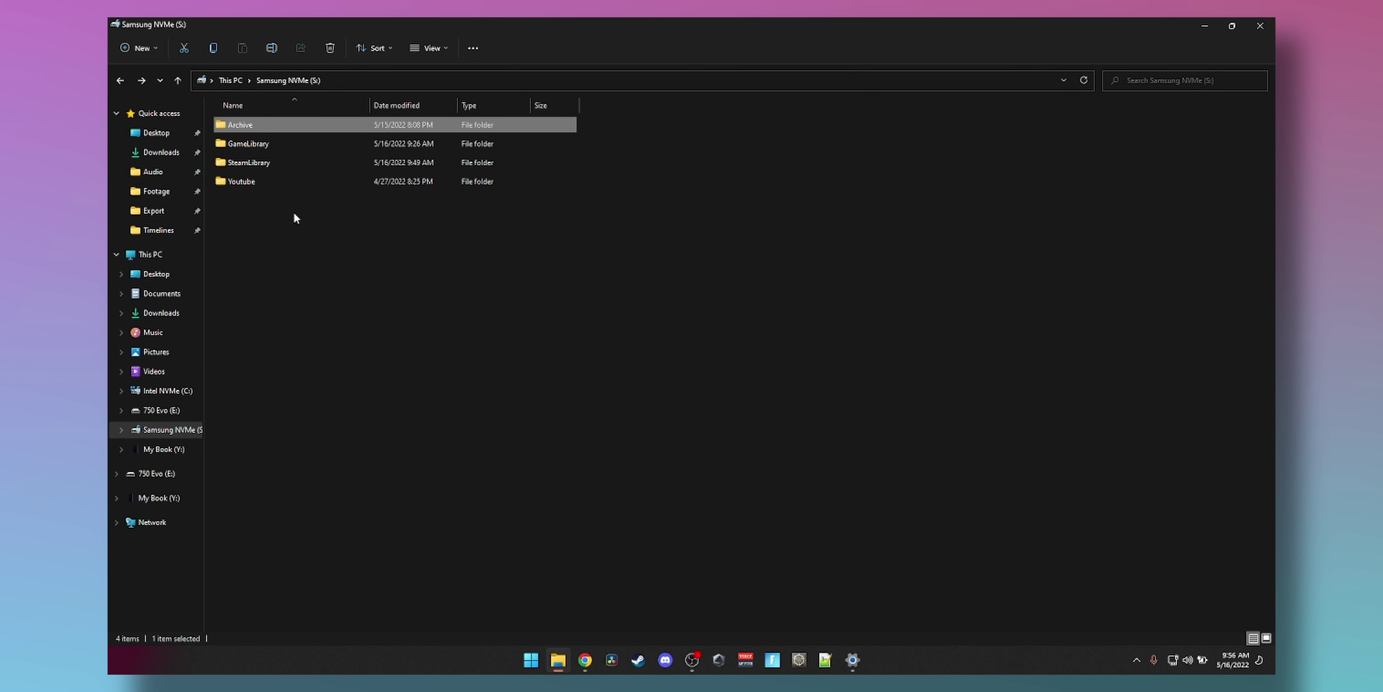
# Step: Open the Archive folder on the PC's S: drive
pyautogui.click(317, 207)
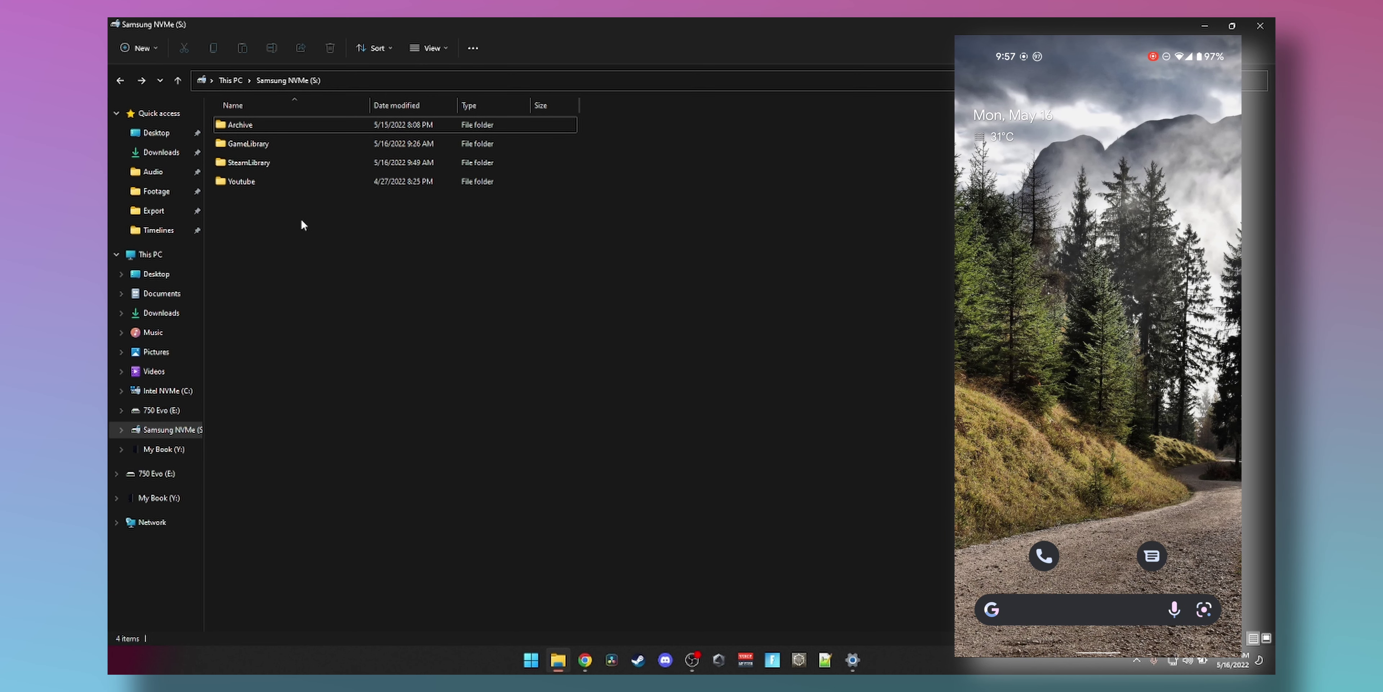
pyautogui.doubleClick(230, 129)
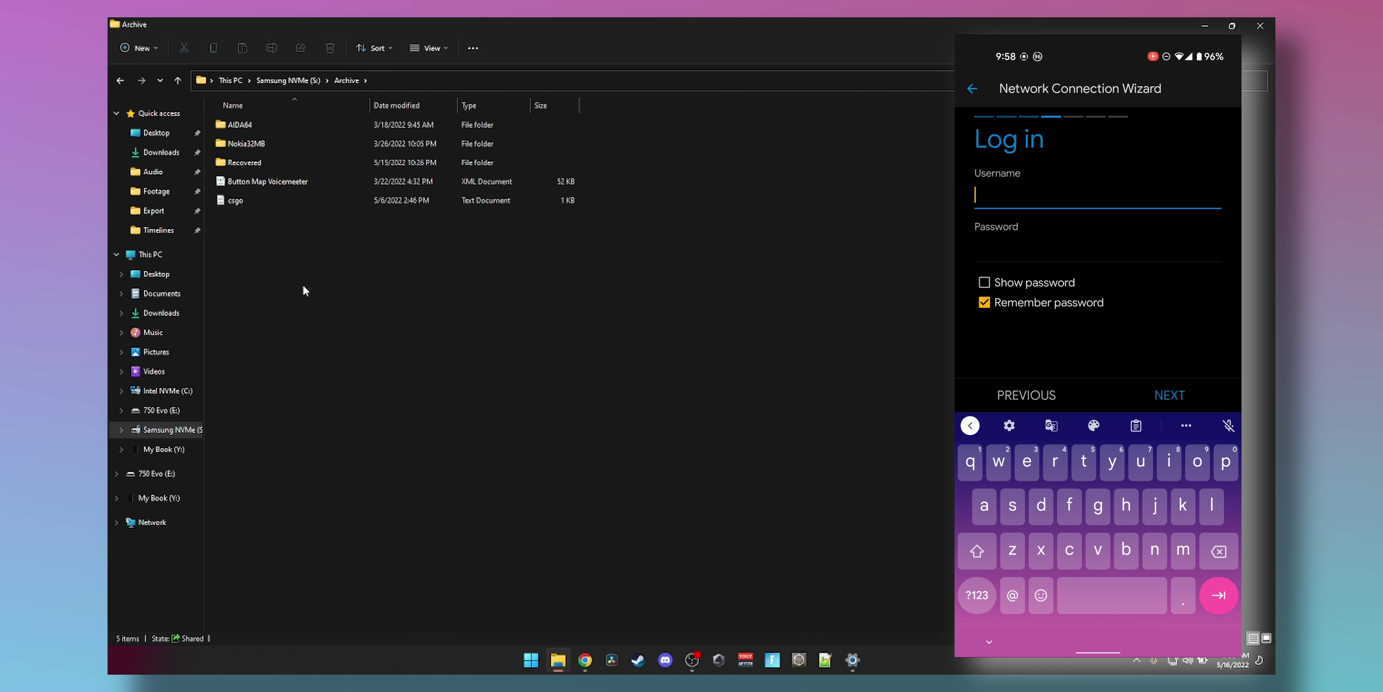
# Step: Open C:\Users on the PC and enter the PC account username in the Log in step
pyautogui.click(185, 391)
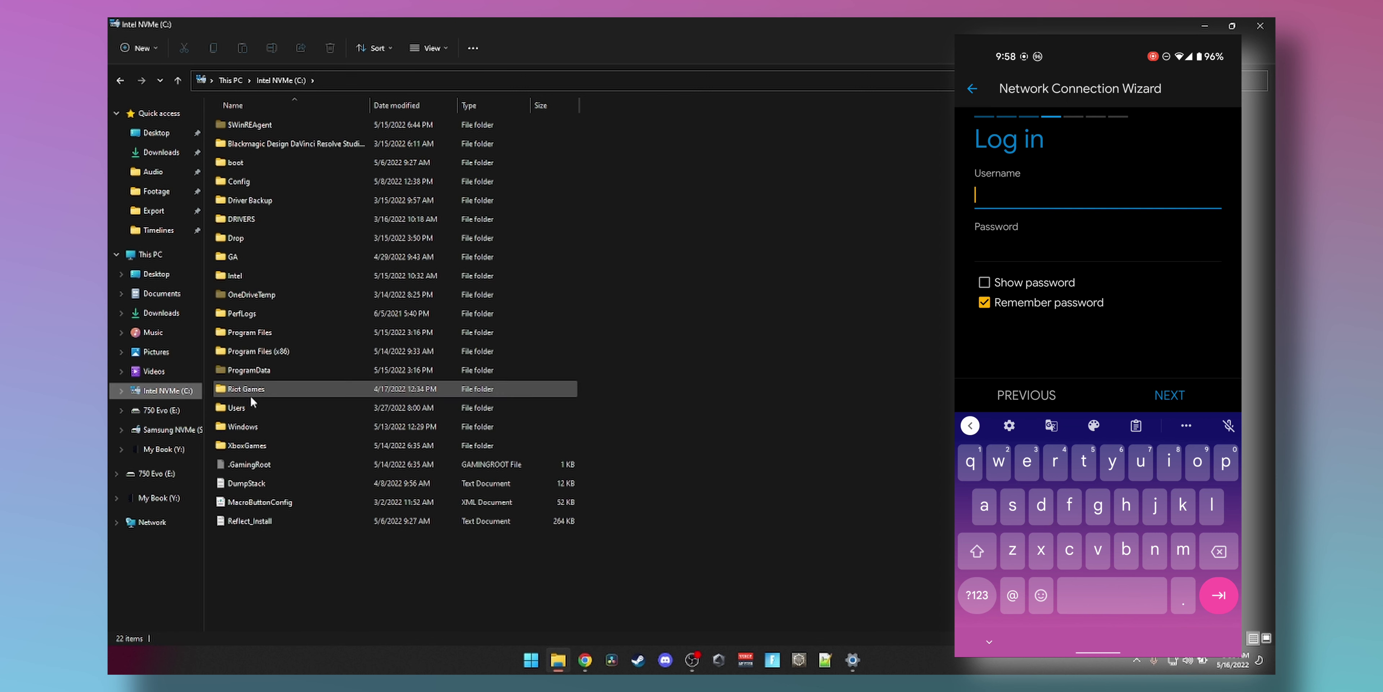
pyautogui.doubleClick(249, 407)
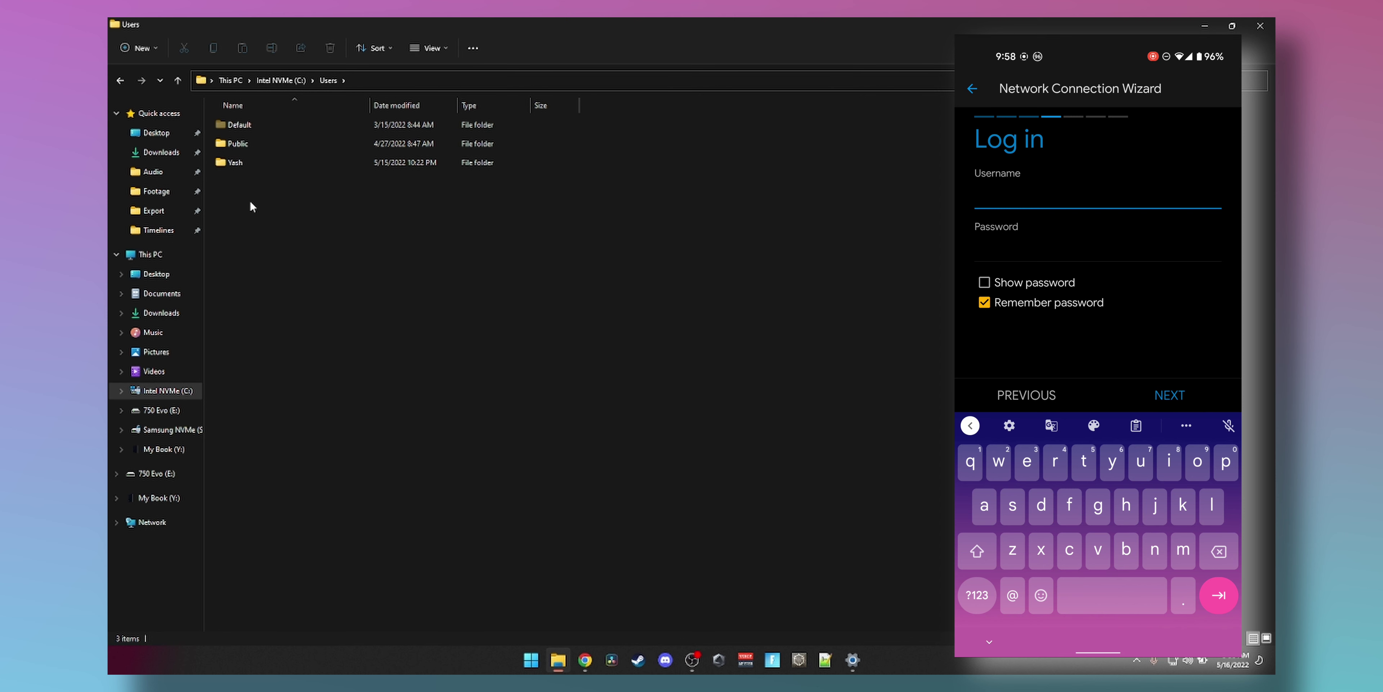
pyautogui.write('yash')
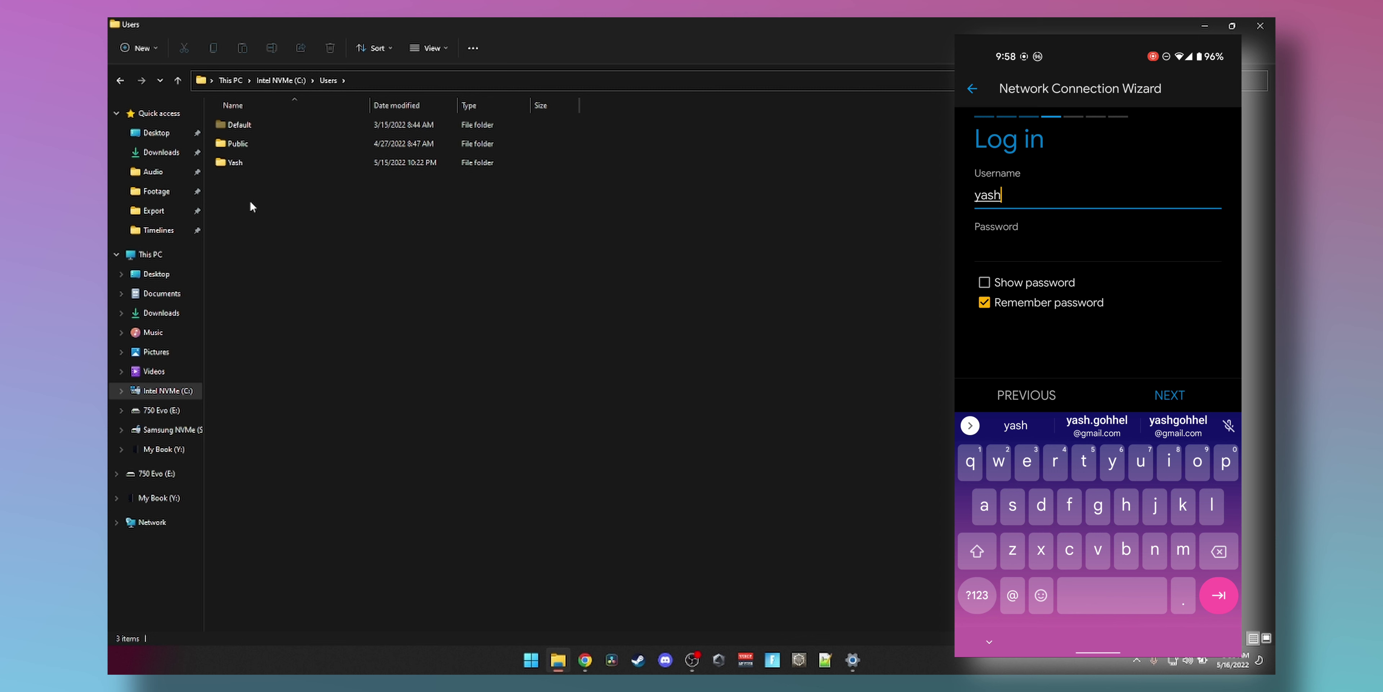
pyautogui.press('Tab')
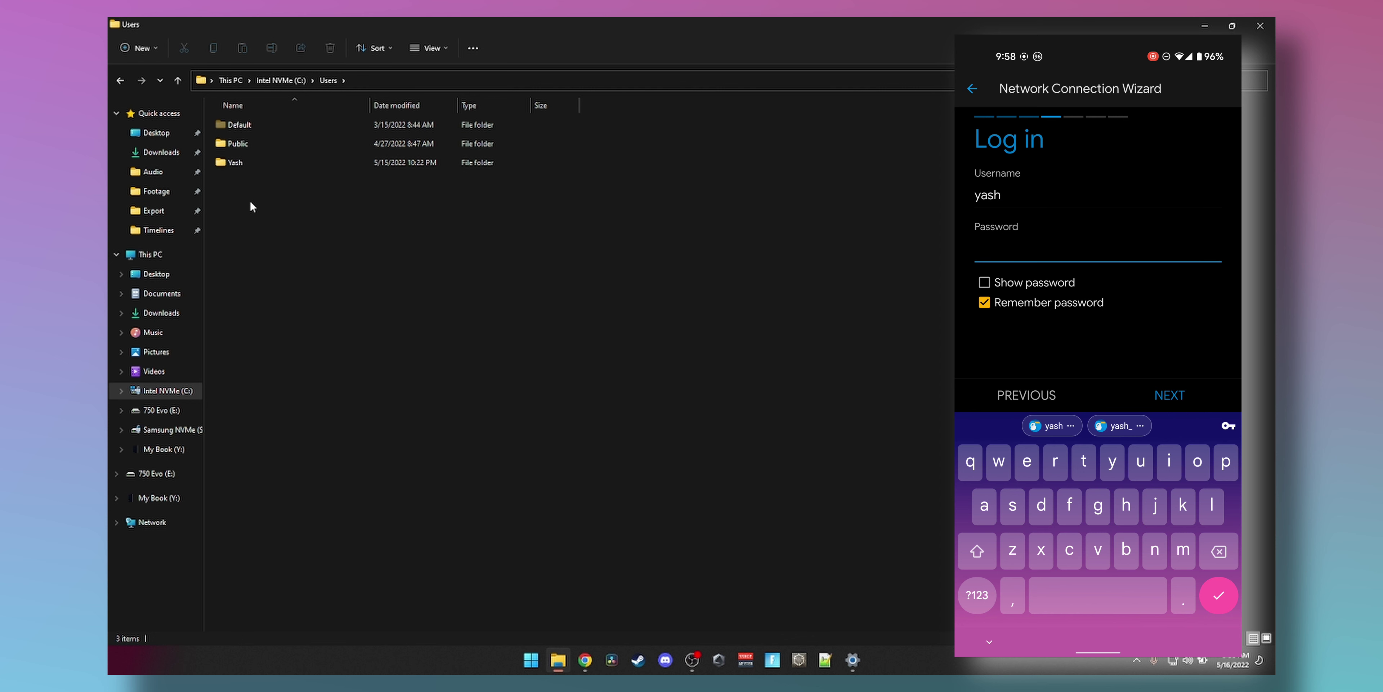
# Step: Skip advanced options, decline saving the password, and connect to the TCRSL2 share
pyautogui.press('Return')
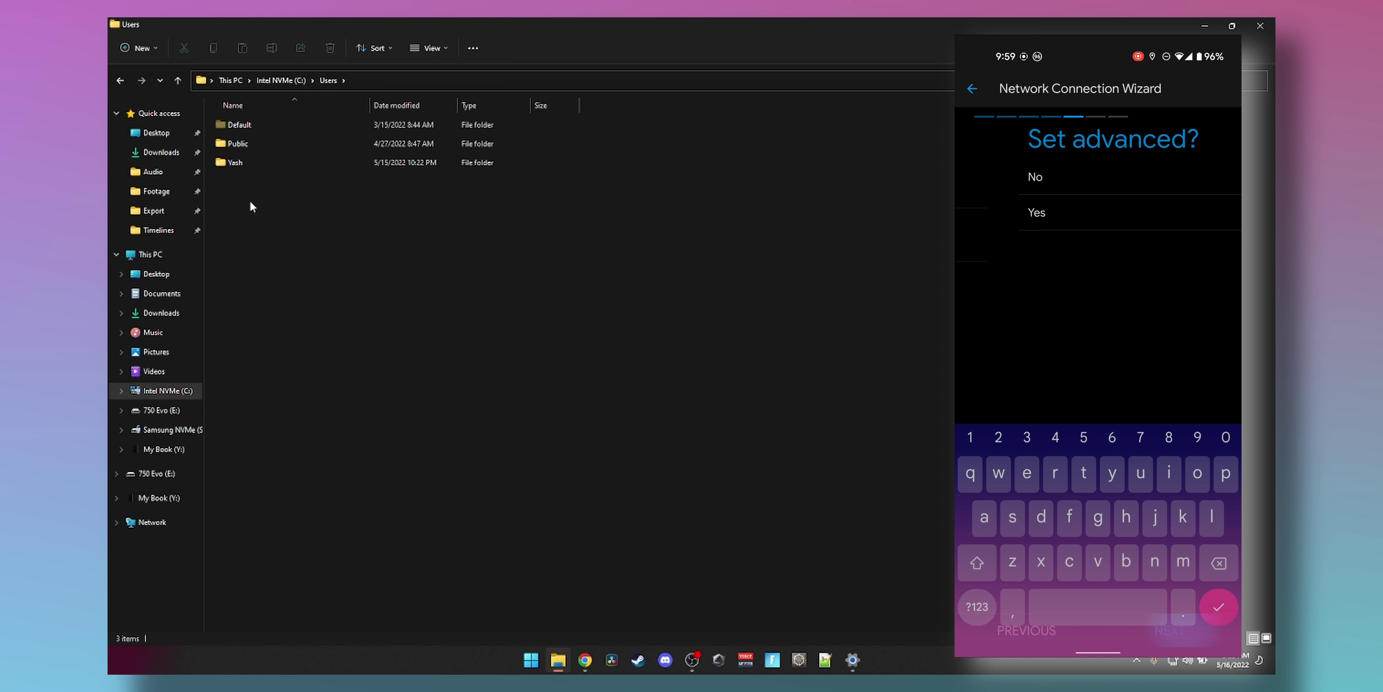
pyautogui.press('Return')
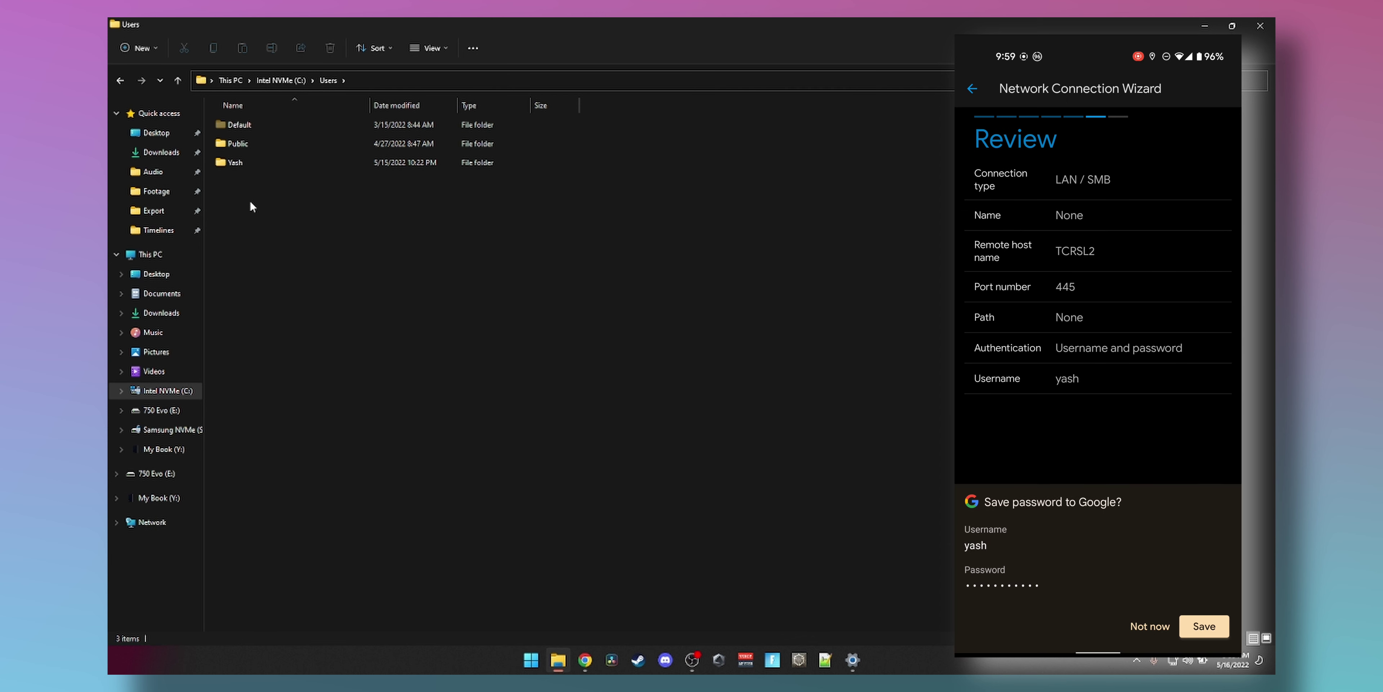
pyautogui.press('Escape')
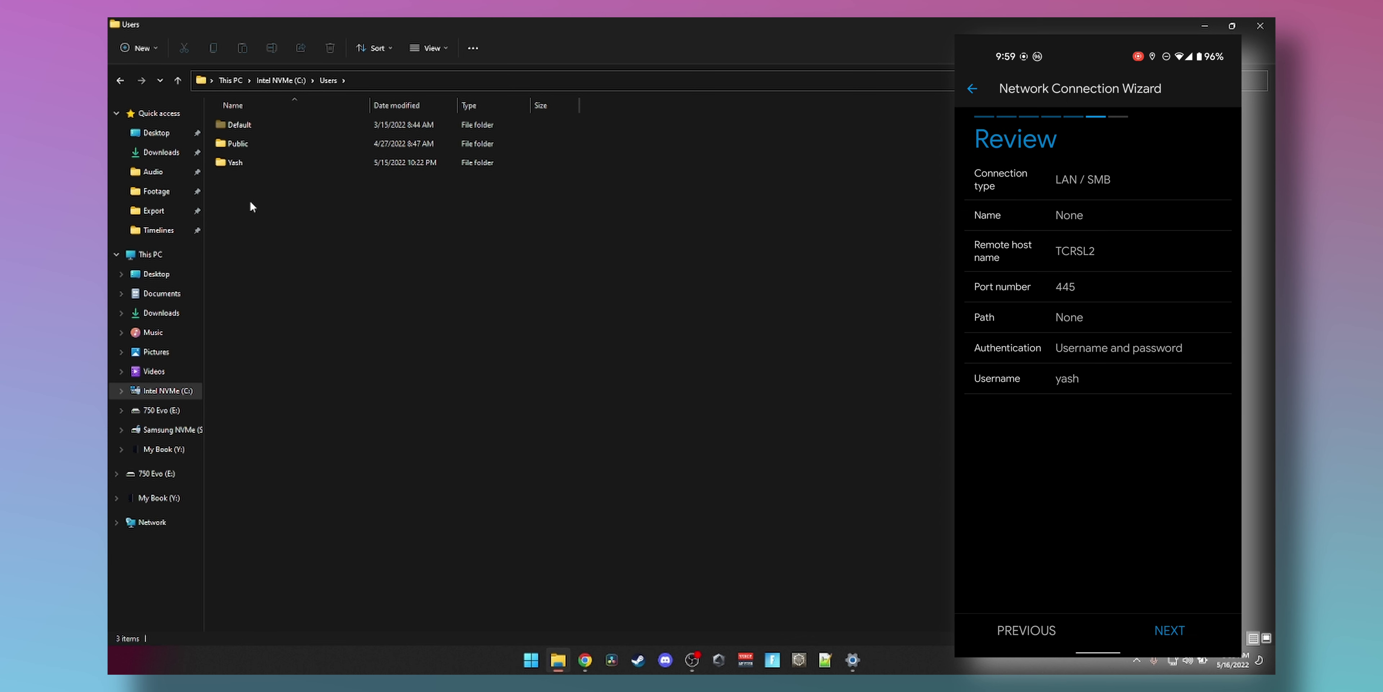
pyautogui.press('Return')
pyautogui.press('Return')
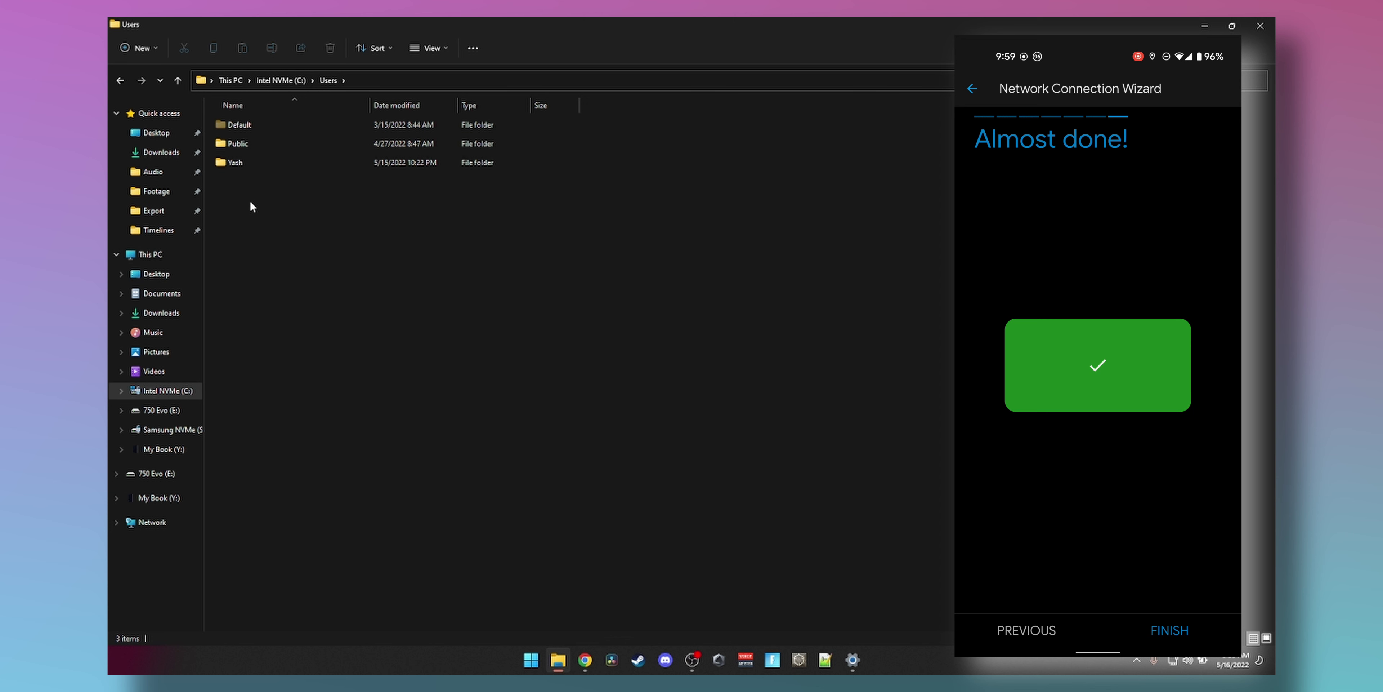
pyautogui.press('Return')
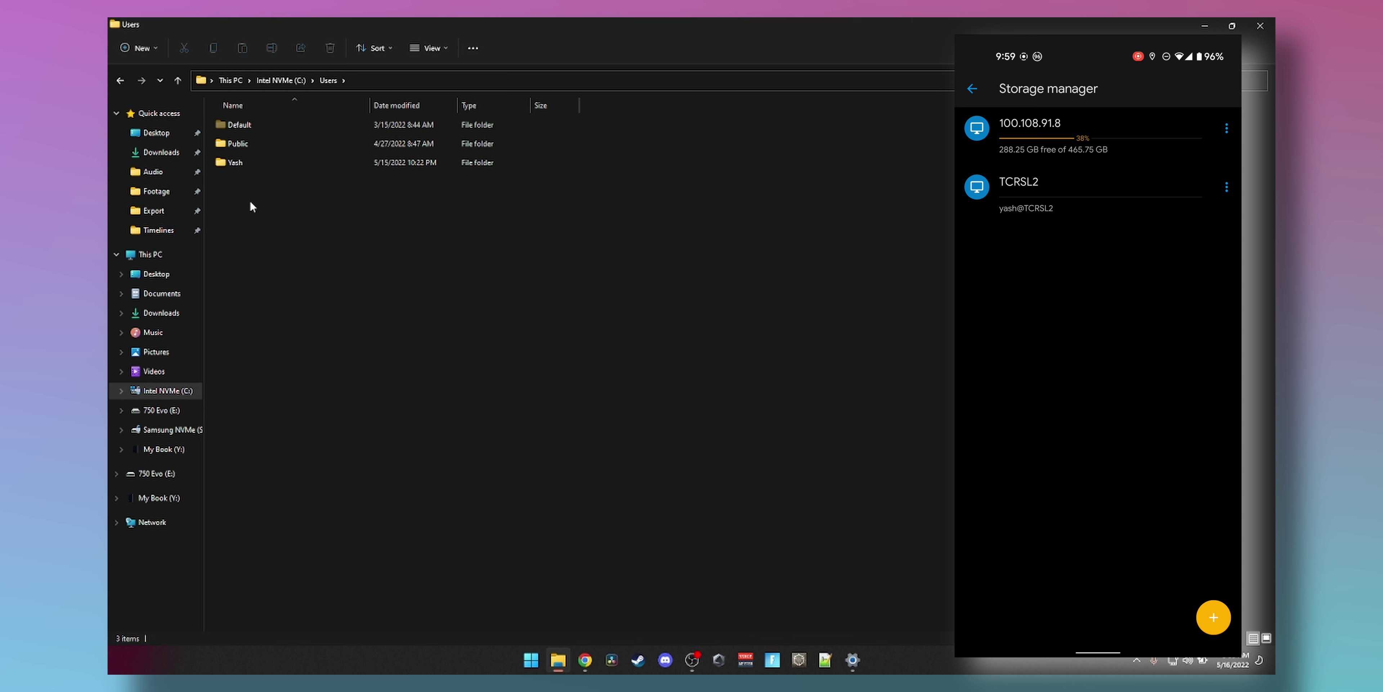
# Step: Open TCRSL2's Archive share in Solid Explorer and return File Explorer to S:\Archive to compare
pyautogui.press('Escape')
pyautogui.press('Return')
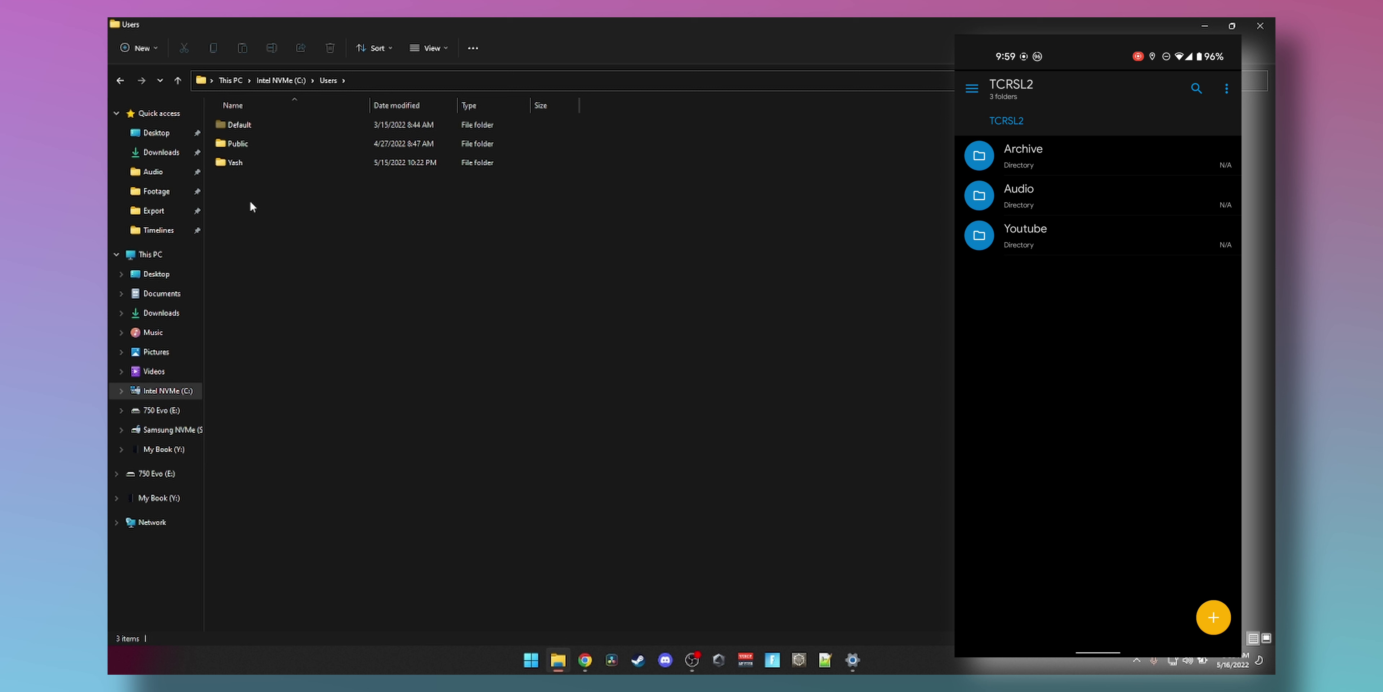
pyautogui.press('Return')
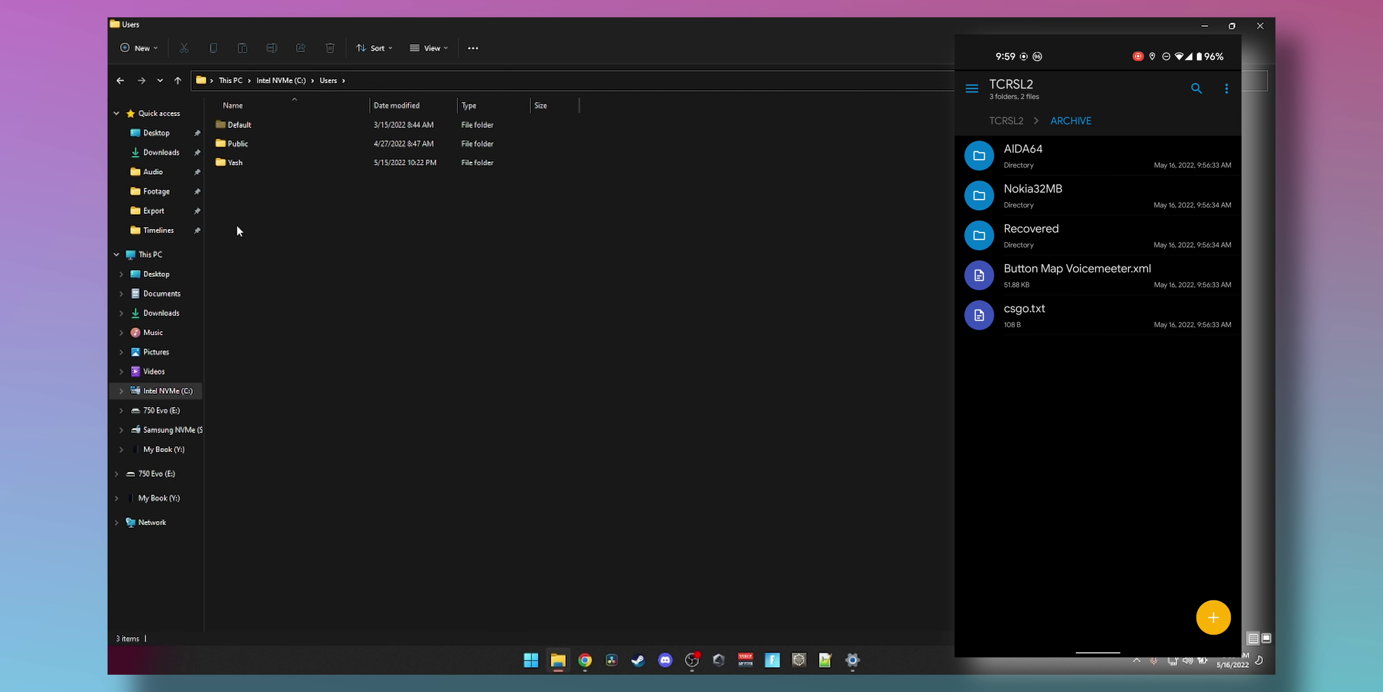
pyautogui.click(120, 81)
pyautogui.click(120, 81)
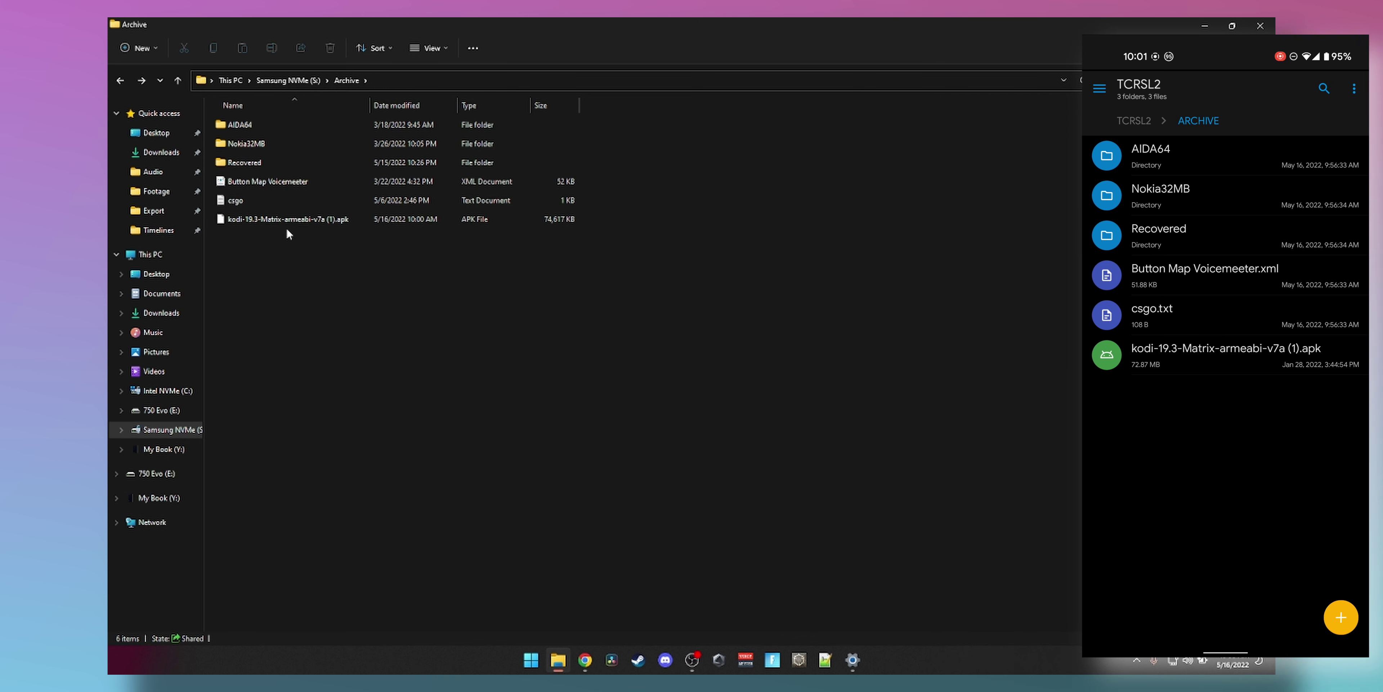
# Step: Close the Archive folder window with the kodi APK selected, then open and dismiss Quick Settings
pyautogui.click(288, 224)
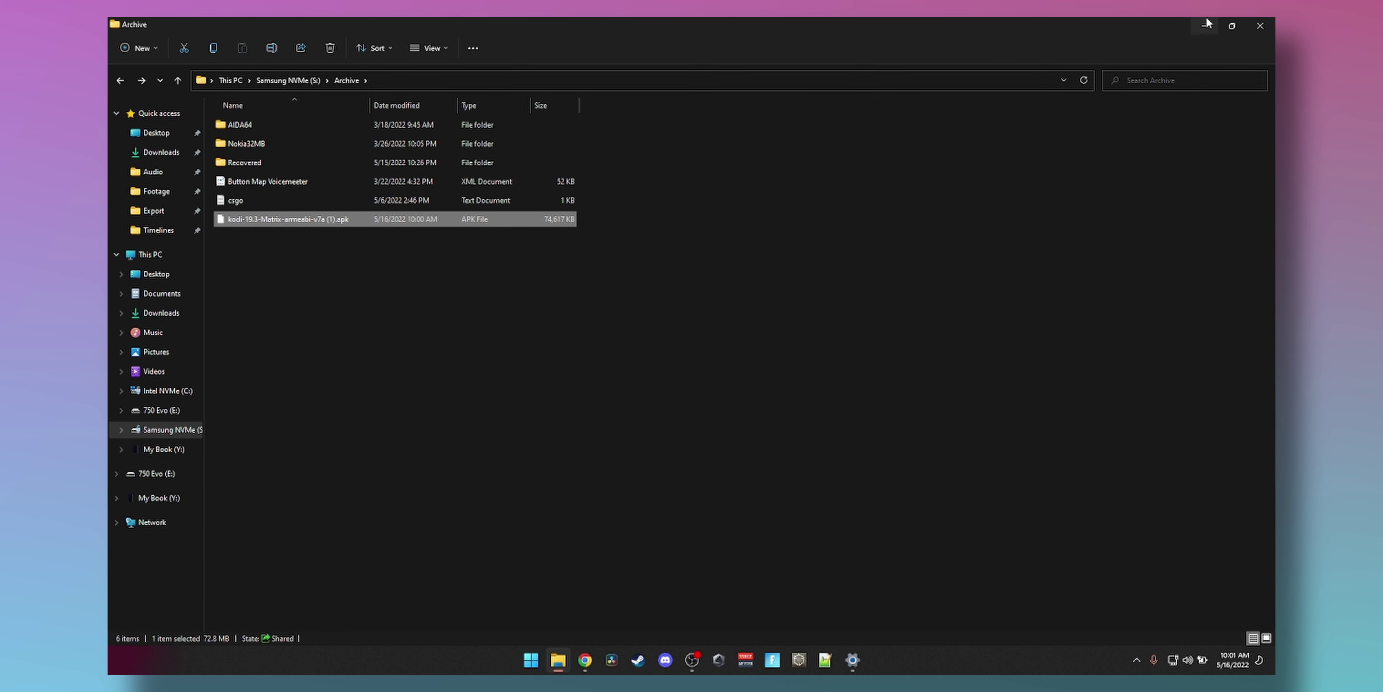
pyautogui.click(1260, 25)
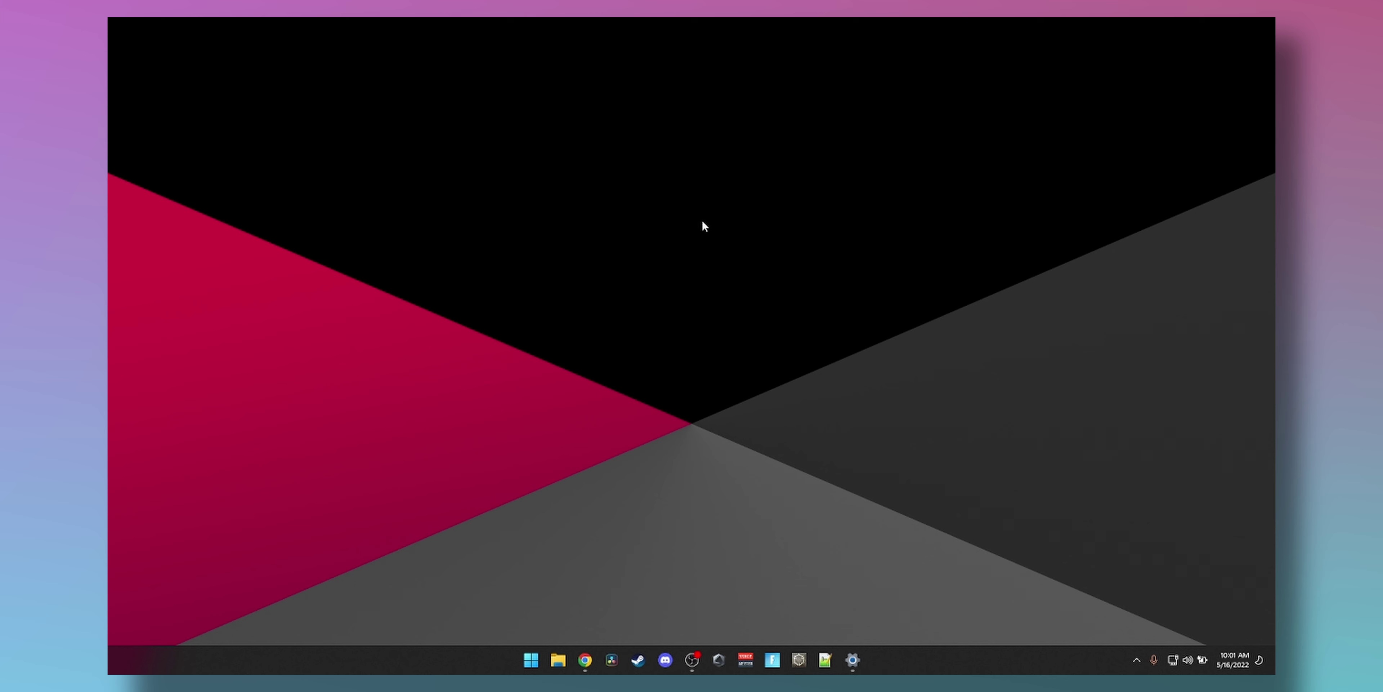
pyautogui.click(1173, 661)
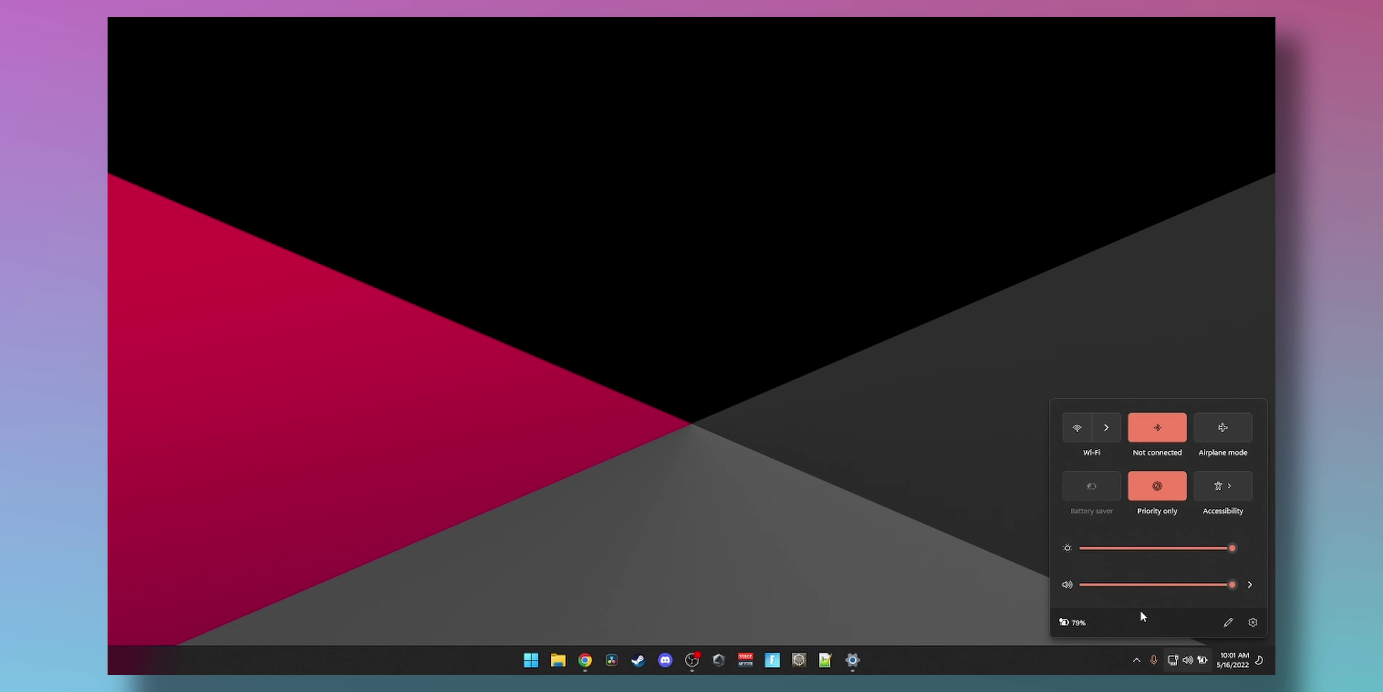
pyautogui.click(944, 471)
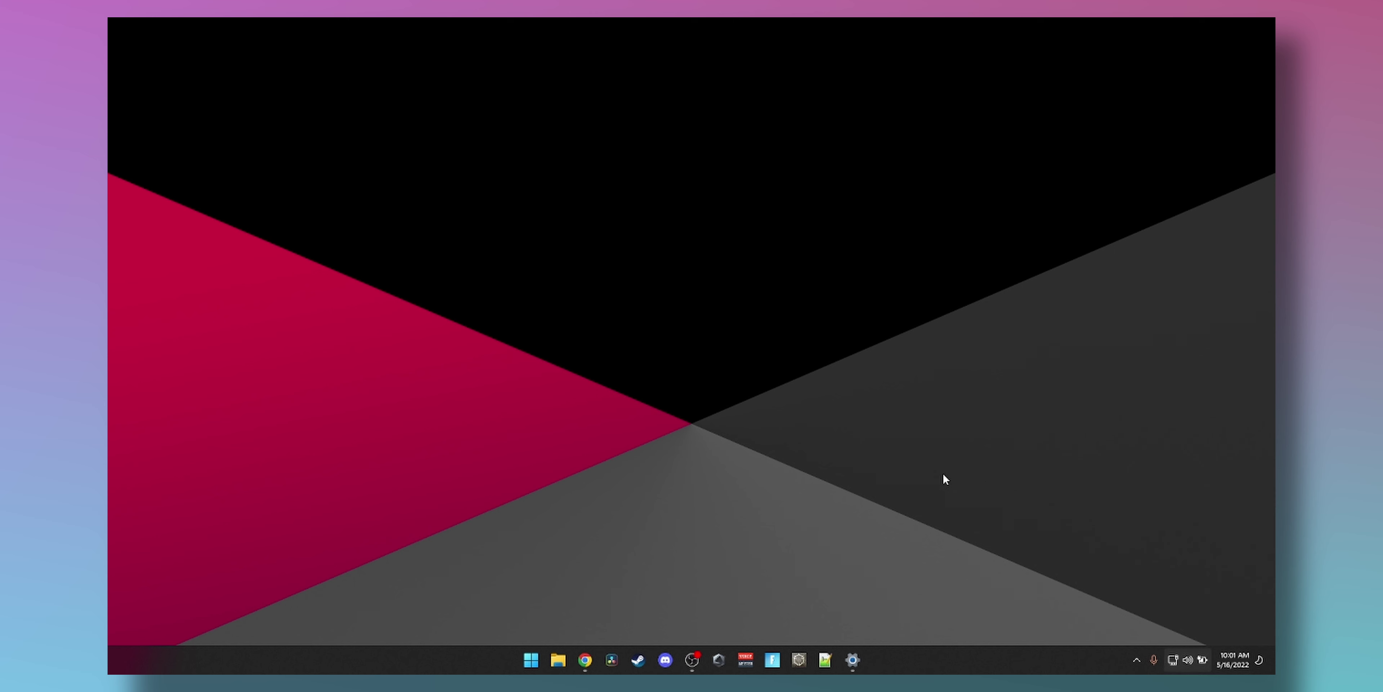
# Step: Open the Archive folder on the \\tcrsl2 network share via the Run box
pyautogui.rightClick(534, 664)
pyautogui.click(514, 593)
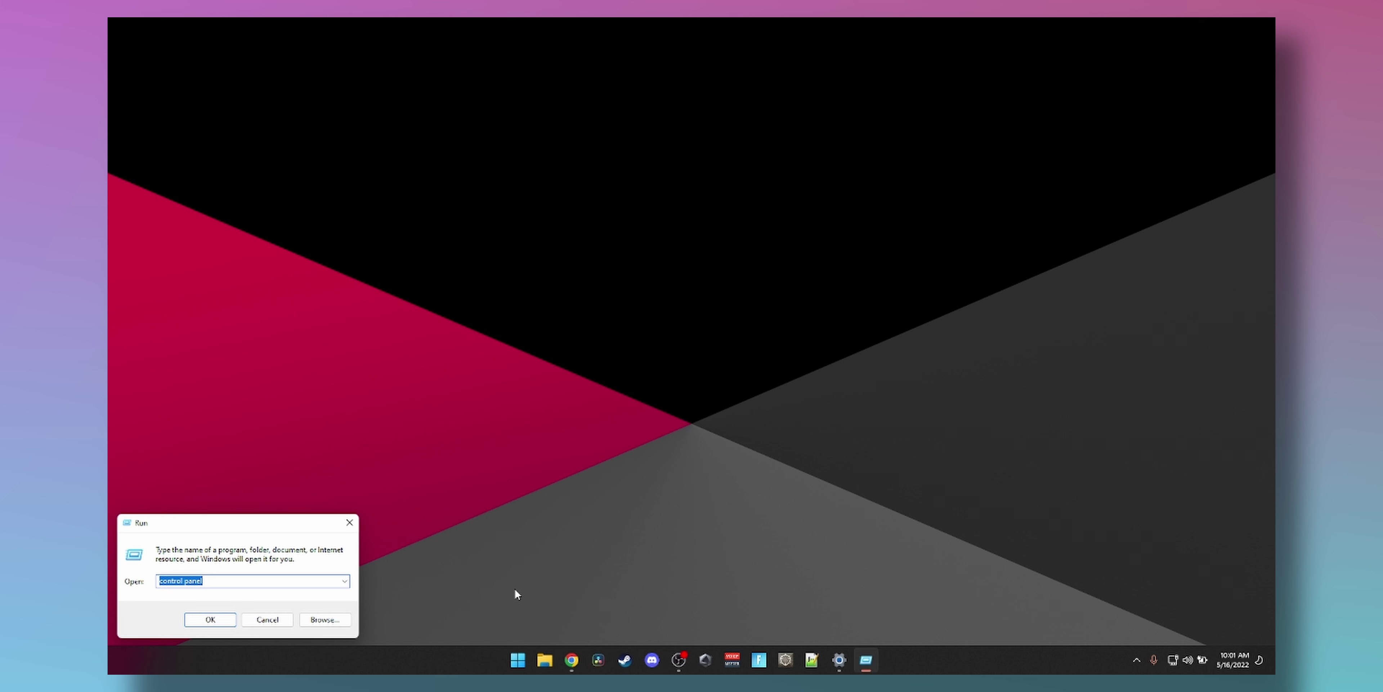
pyautogui.write('W')
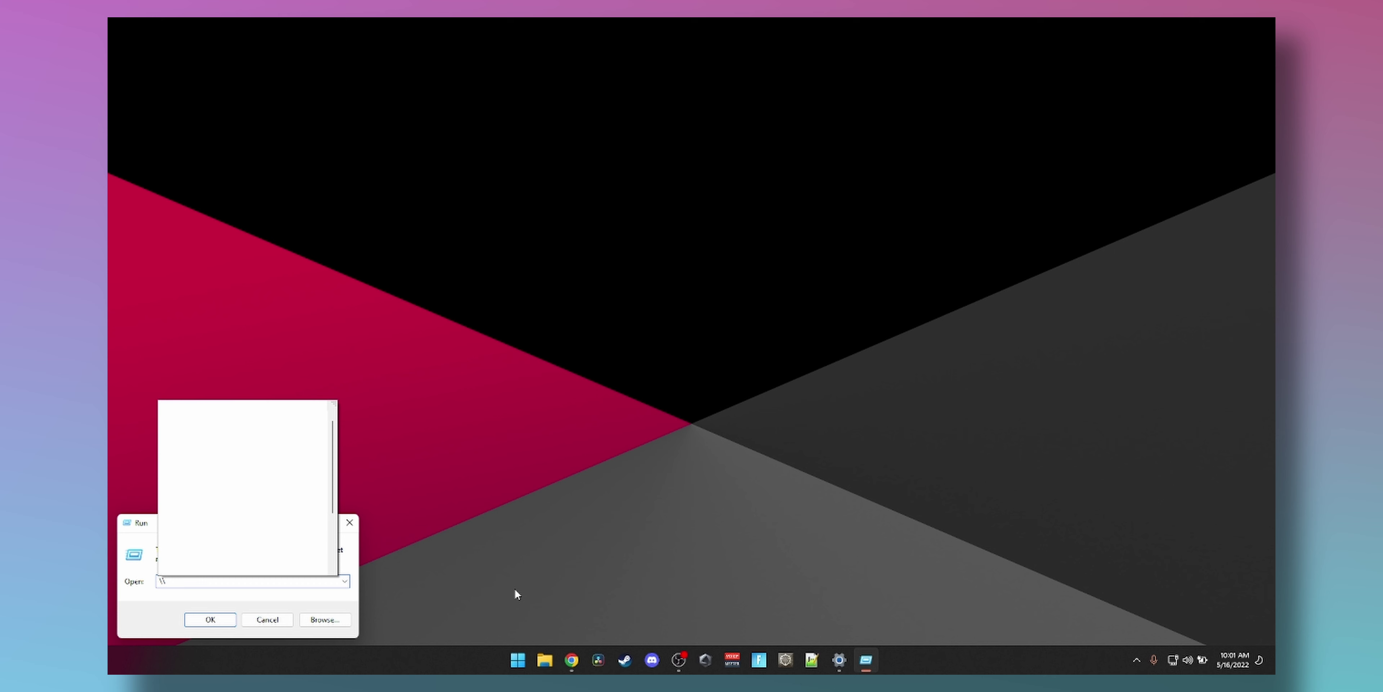
pyautogui.write('t')
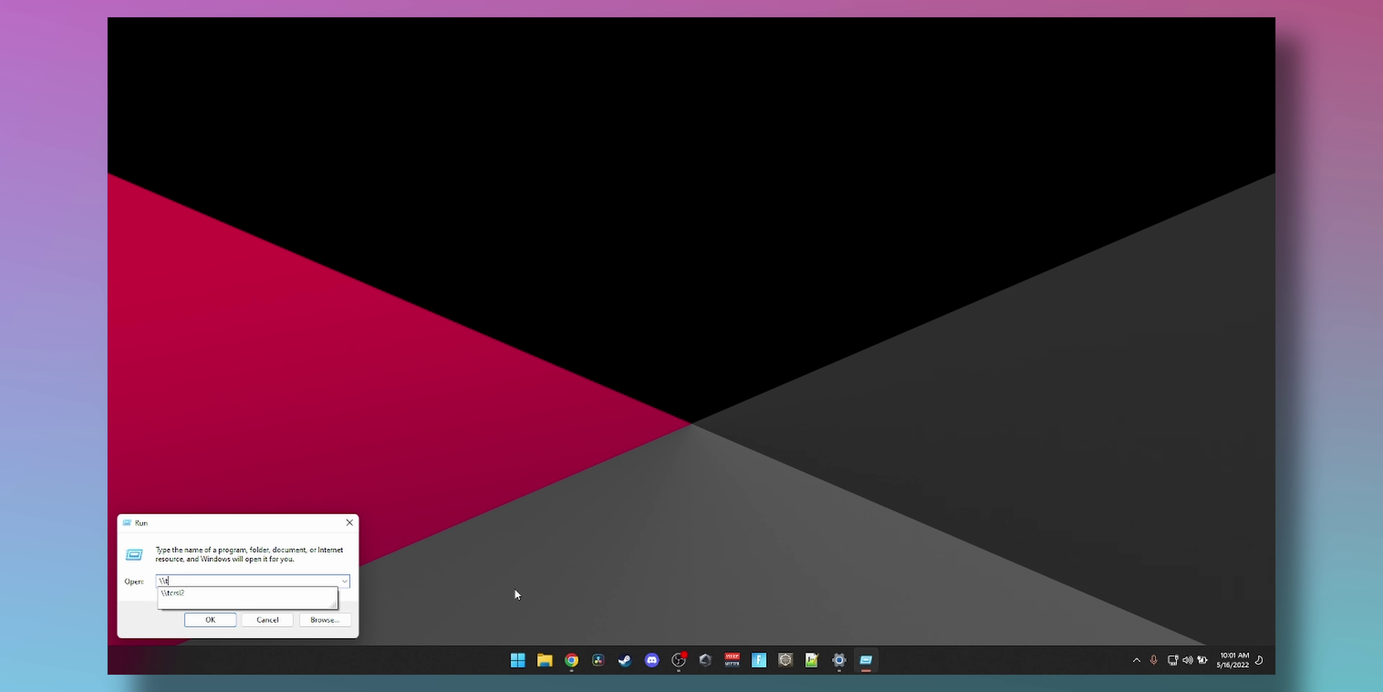
pyautogui.write('crsl2')
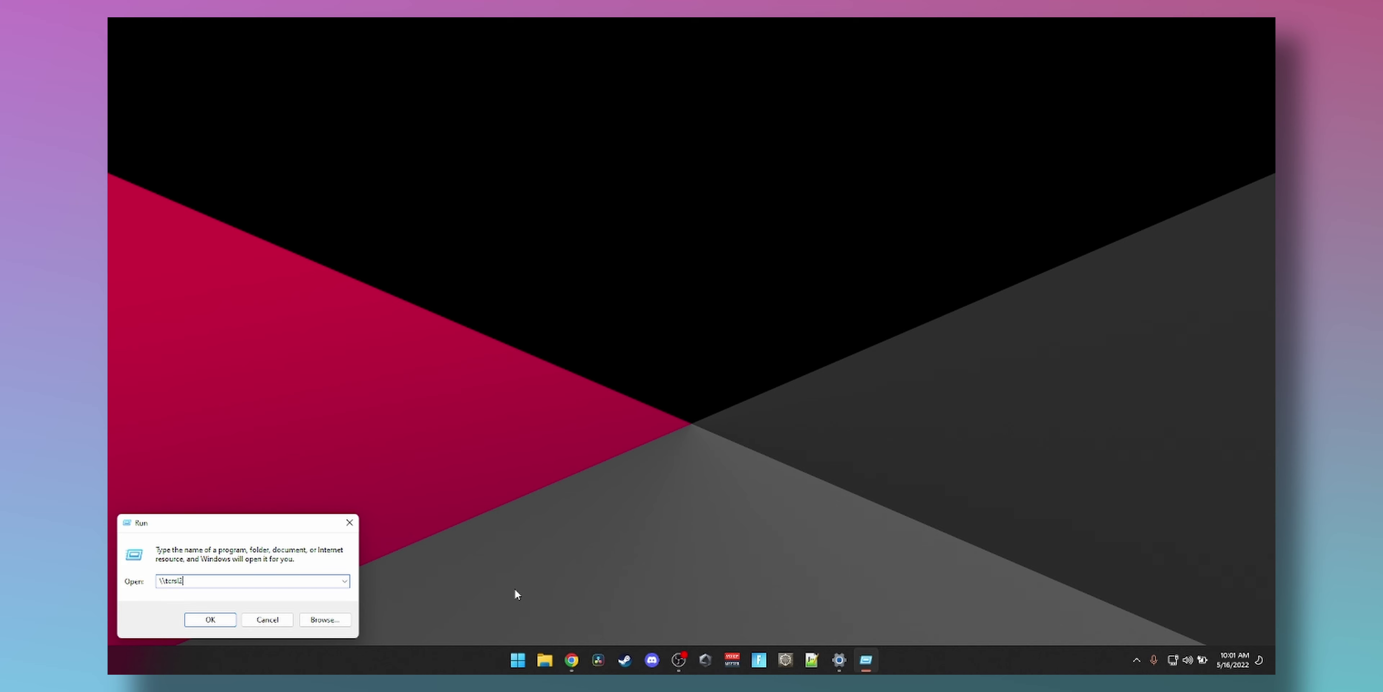
pyautogui.press('Return')
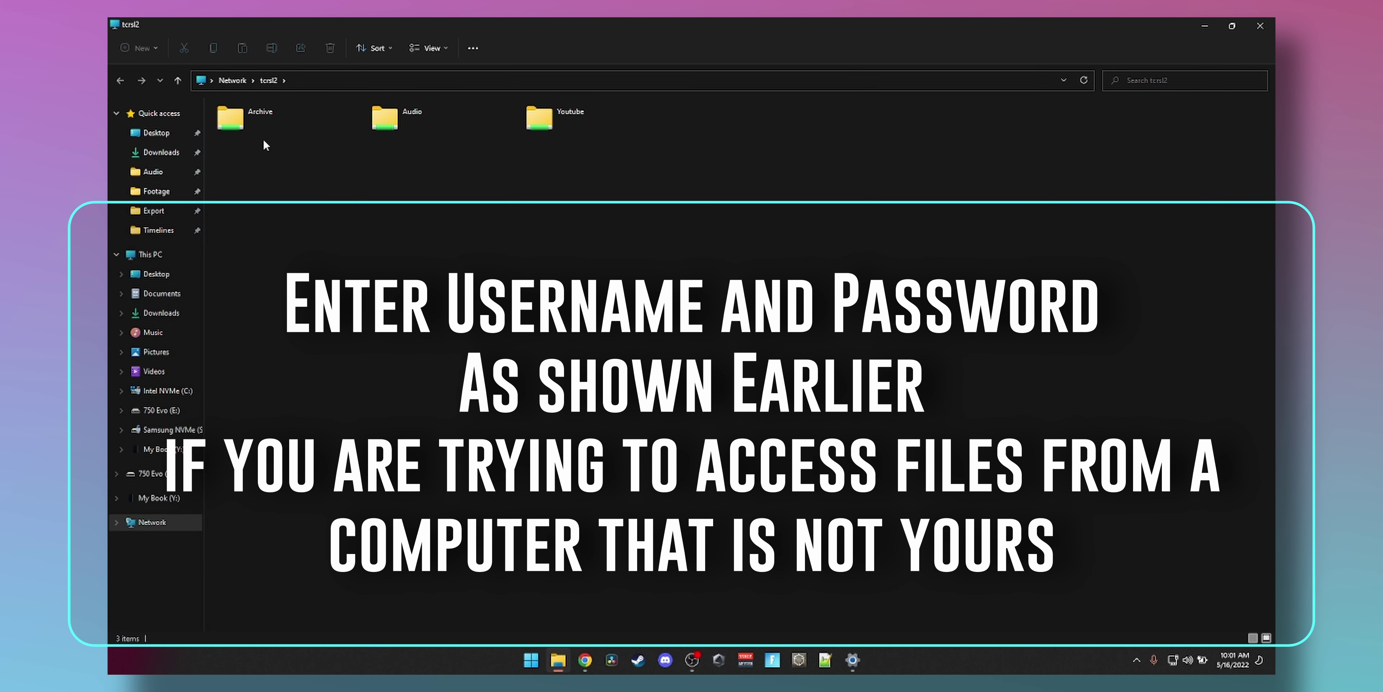
pyautogui.doubleClick(267, 125)
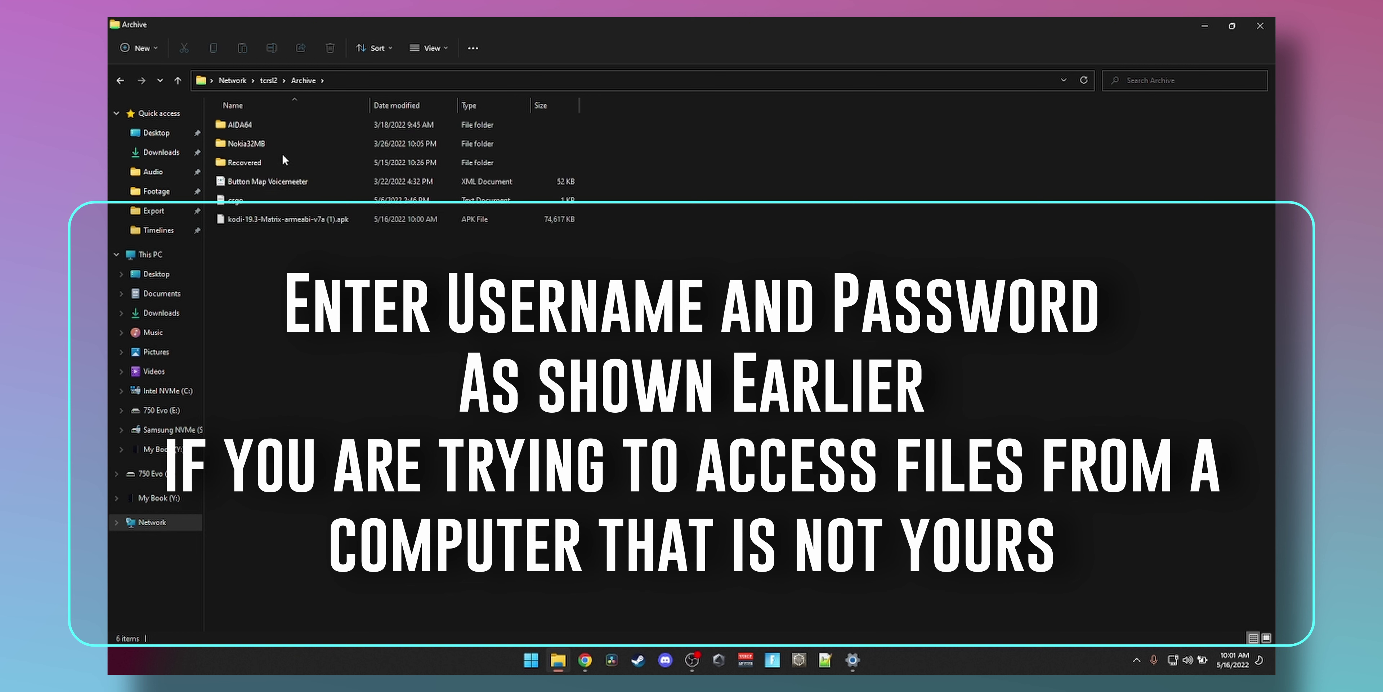
# Step: Permanently delete the kodi APK from Archive and close the Explorer window
pyautogui.click(267, 218)
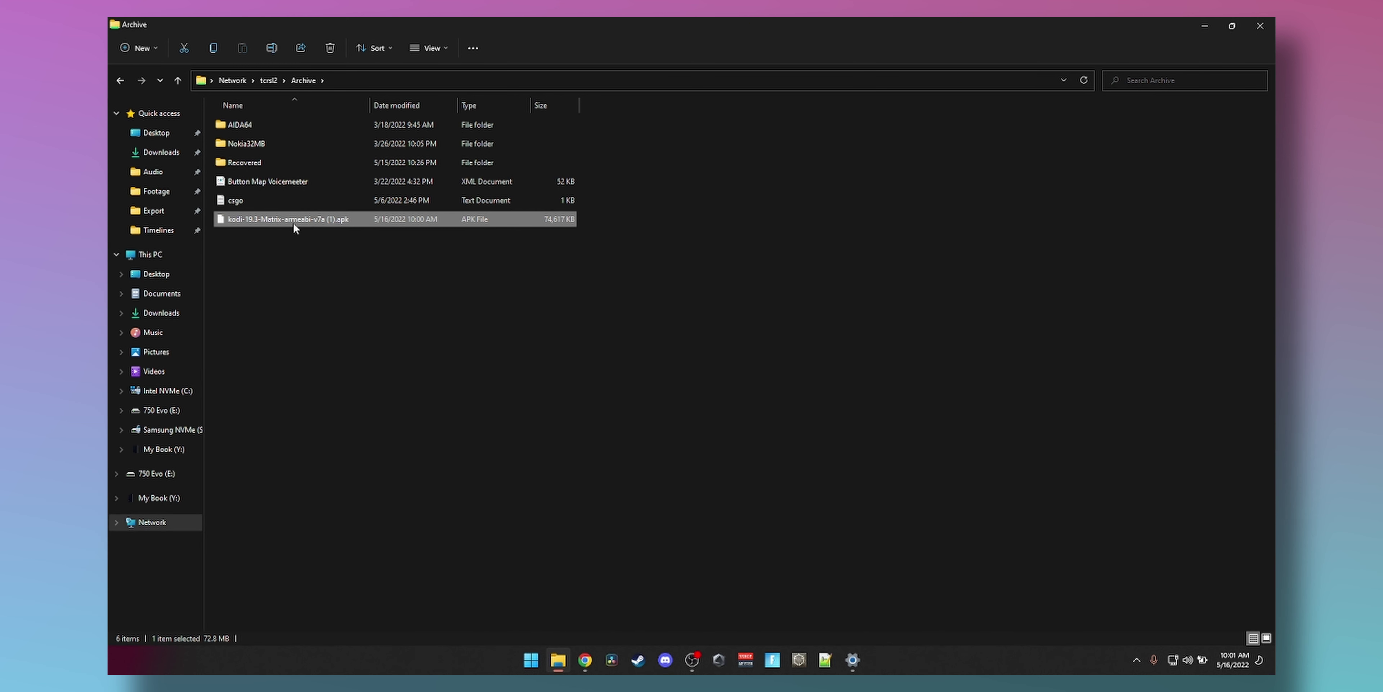
pyautogui.rightClick(278, 220)
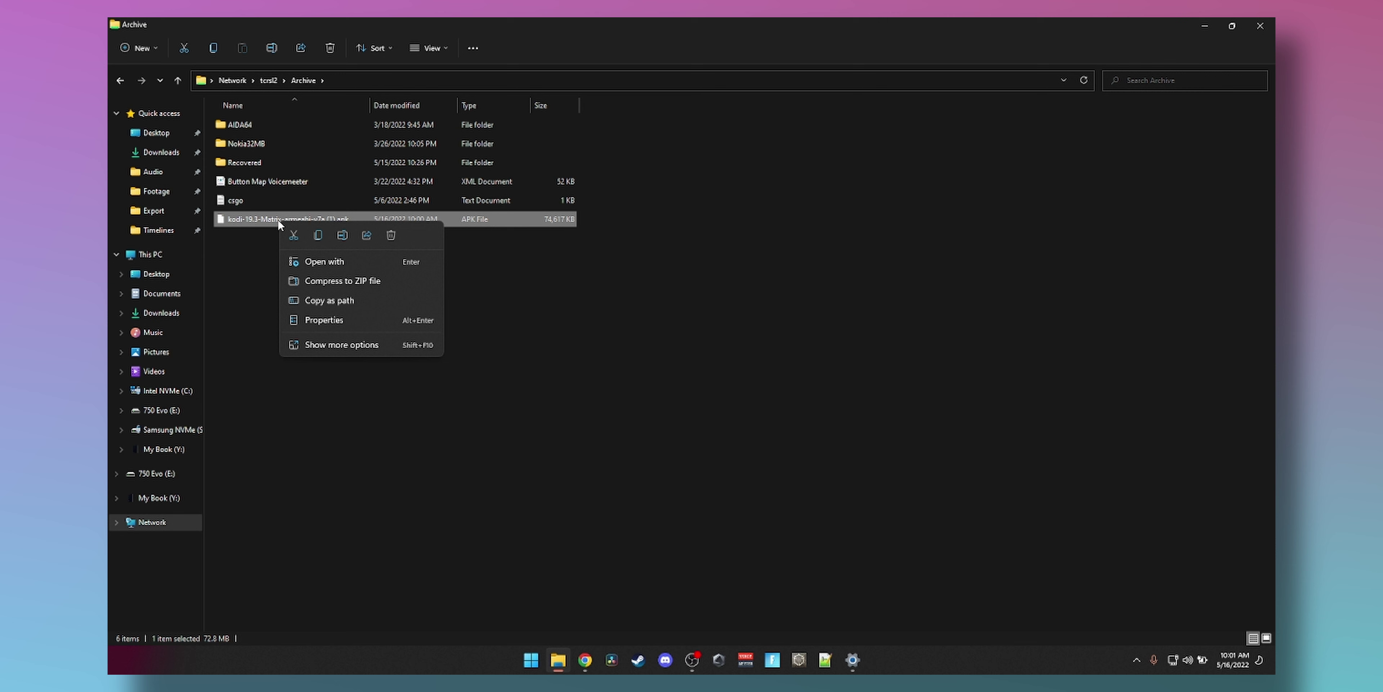
pyautogui.click(389, 235)
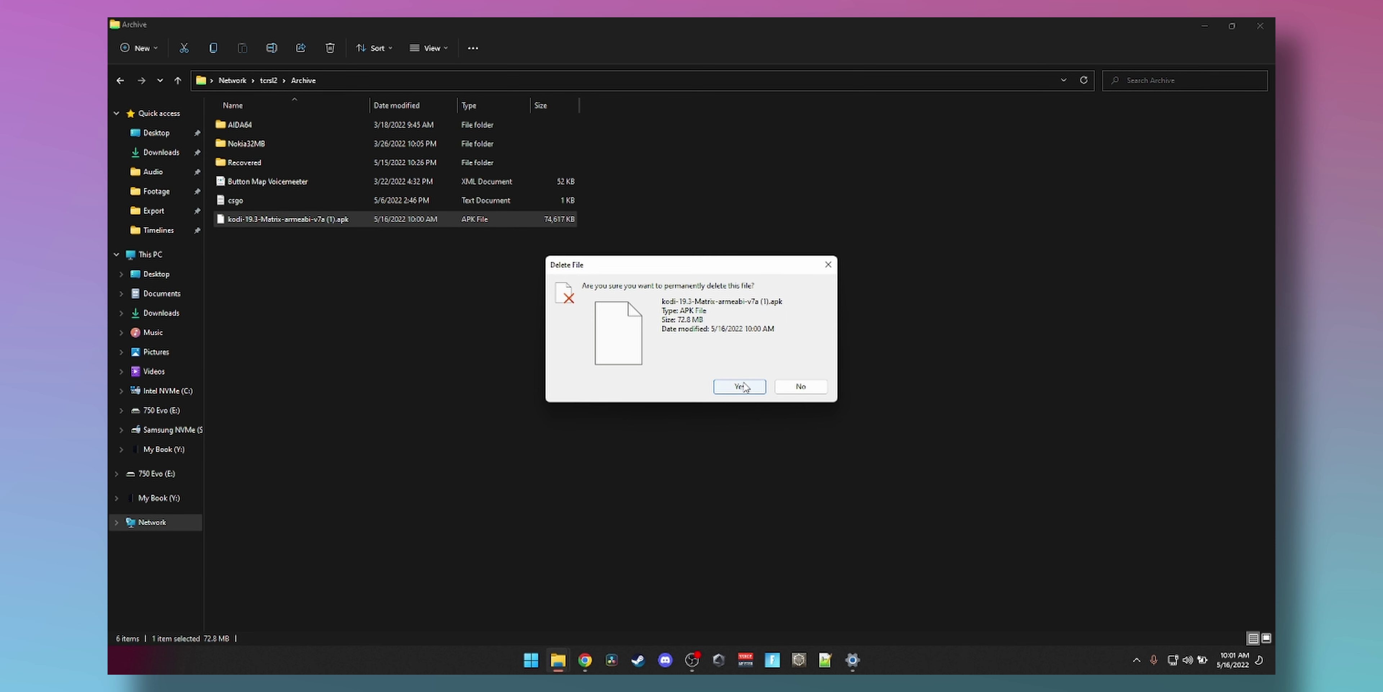
pyautogui.click(744, 386)
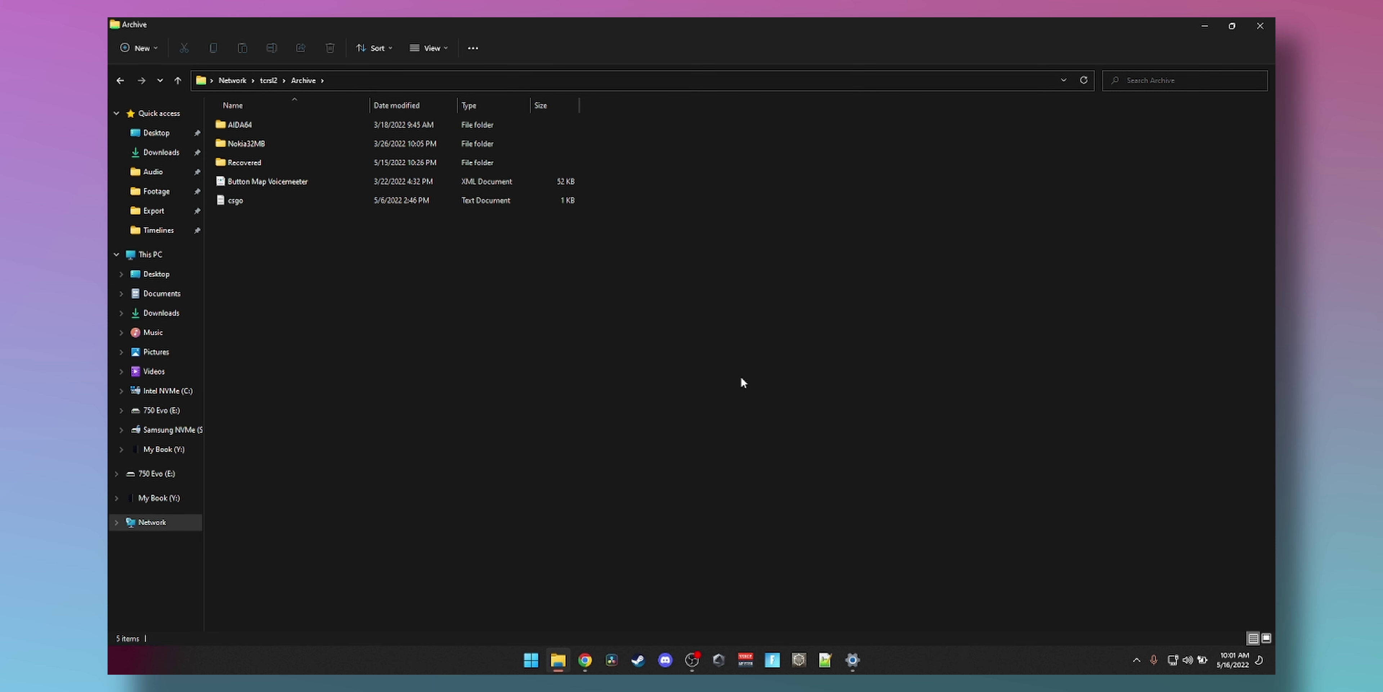
pyautogui.hotkey('alt', 'F4')
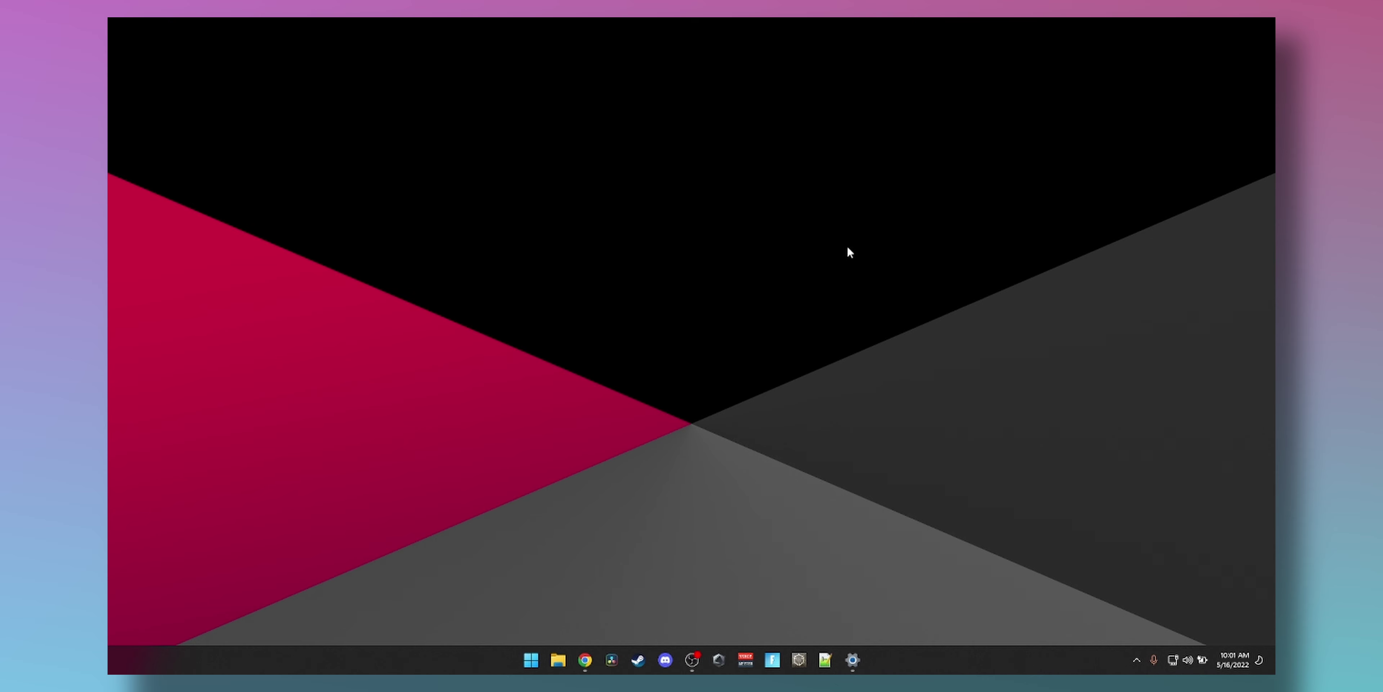